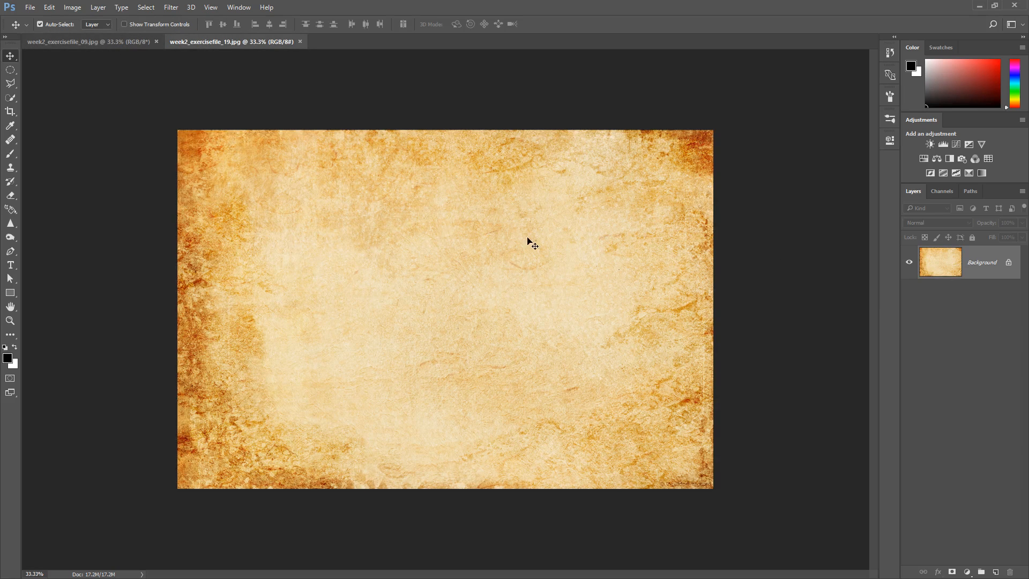
{"action": "left_click", "coordinate": [109, 41]}
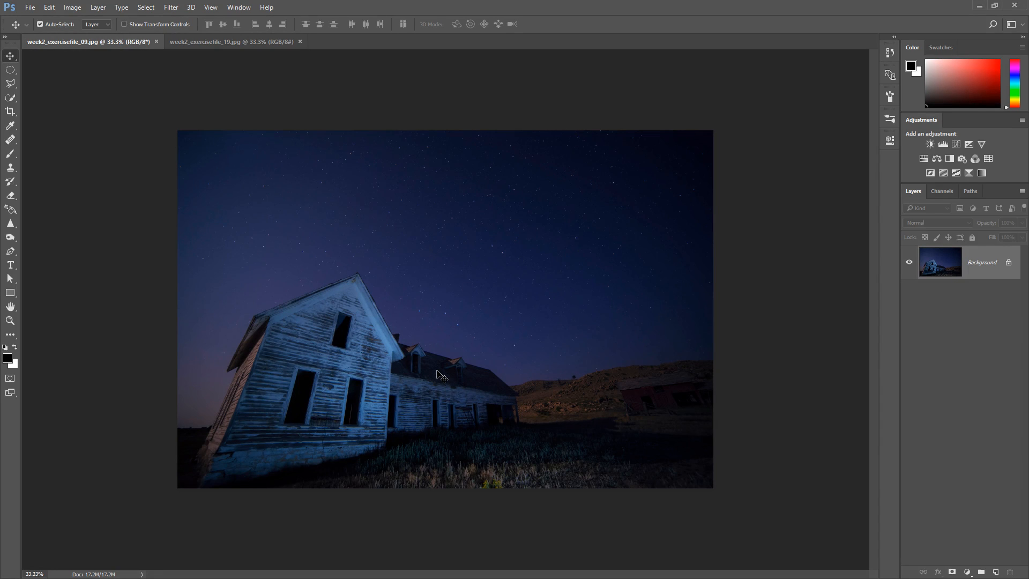
{"action": "left_click", "coordinate": [220, 43]}
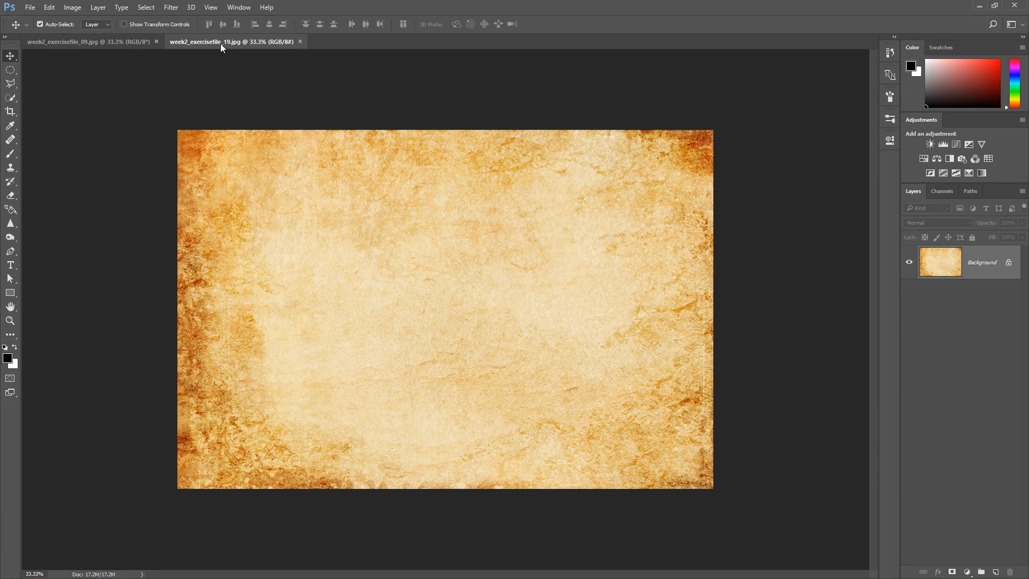
{"action": "left_click", "coordinate": [105, 41]}
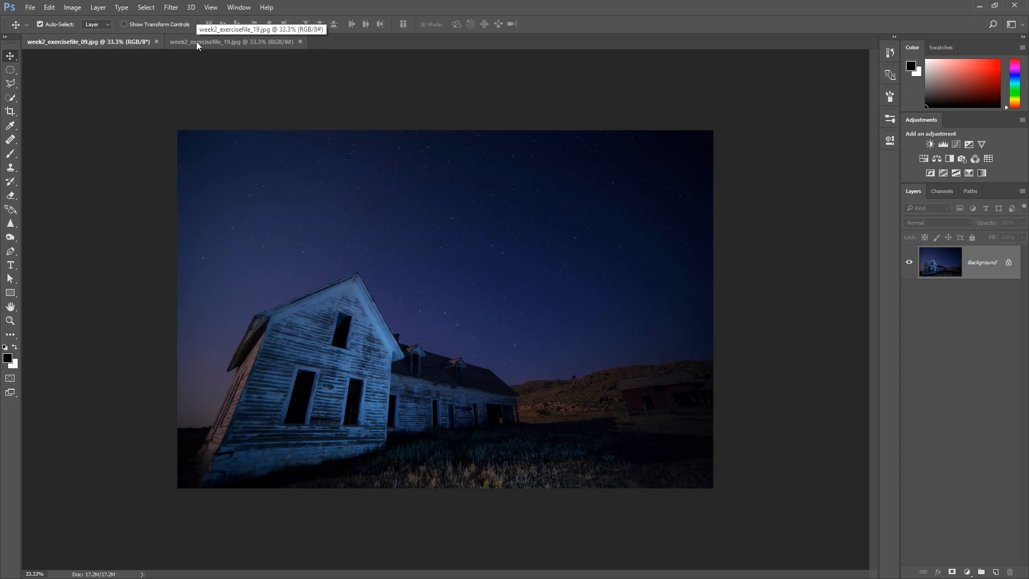
{"action": "left_click", "coordinate": [196, 41]}
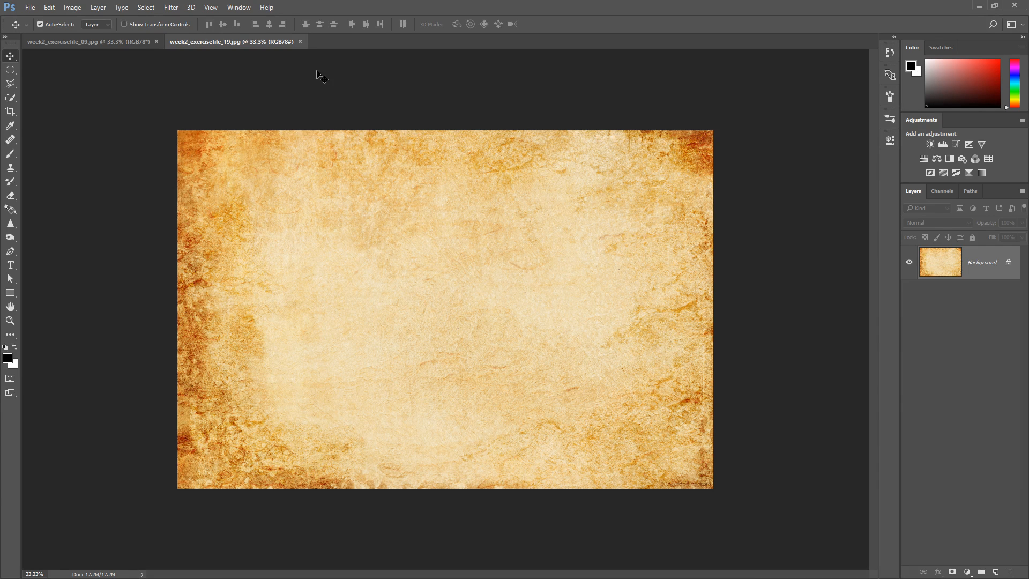
Copy the entire paper texture image and paste it as a new layer into week2_exercisefile_09.jpg
{"action": "left_click", "coordinate": [145, 8]}
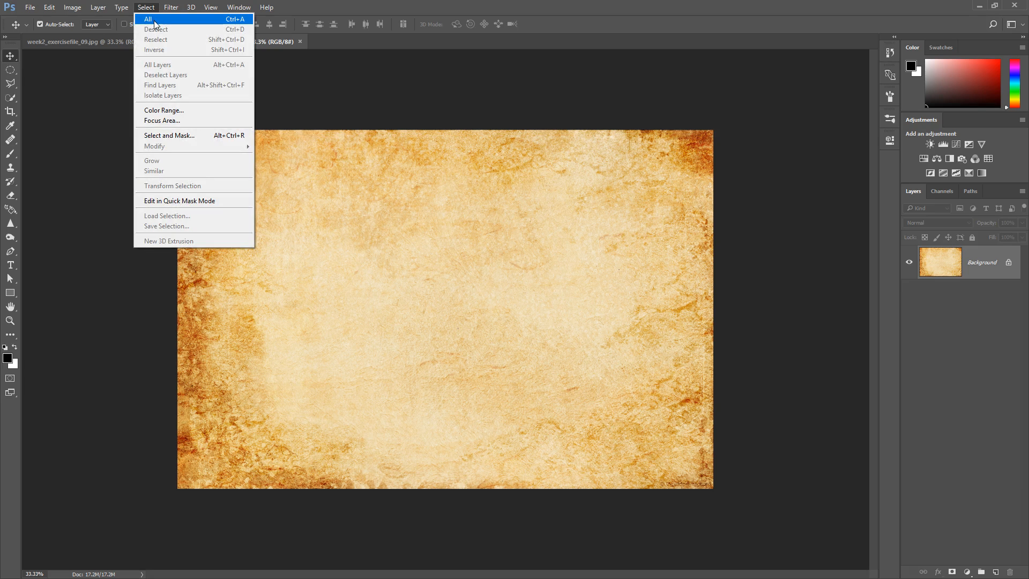
{"action": "left_click", "coordinate": [234, 22]}
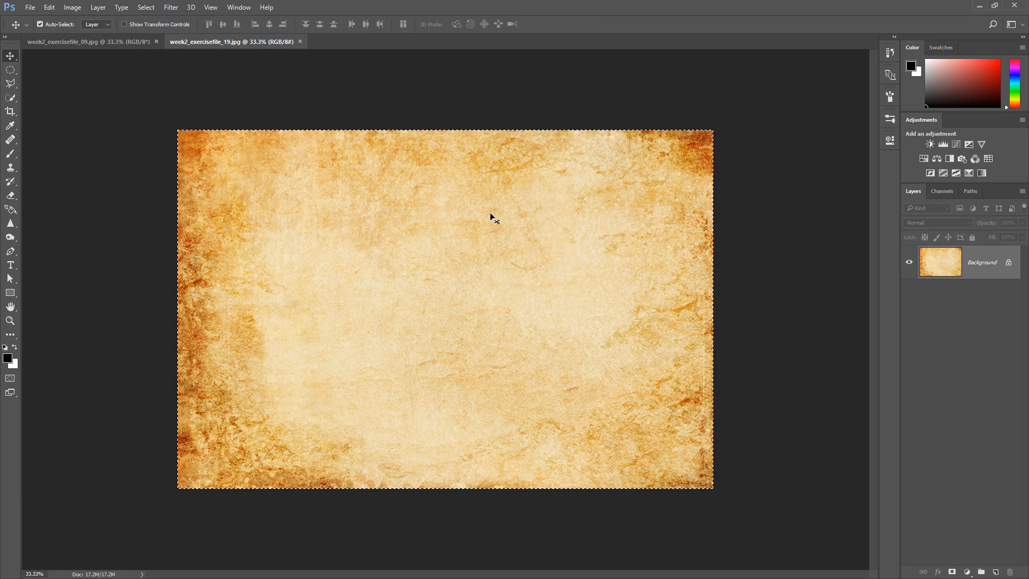
{"action": "left_click", "coordinate": [51, 7]}
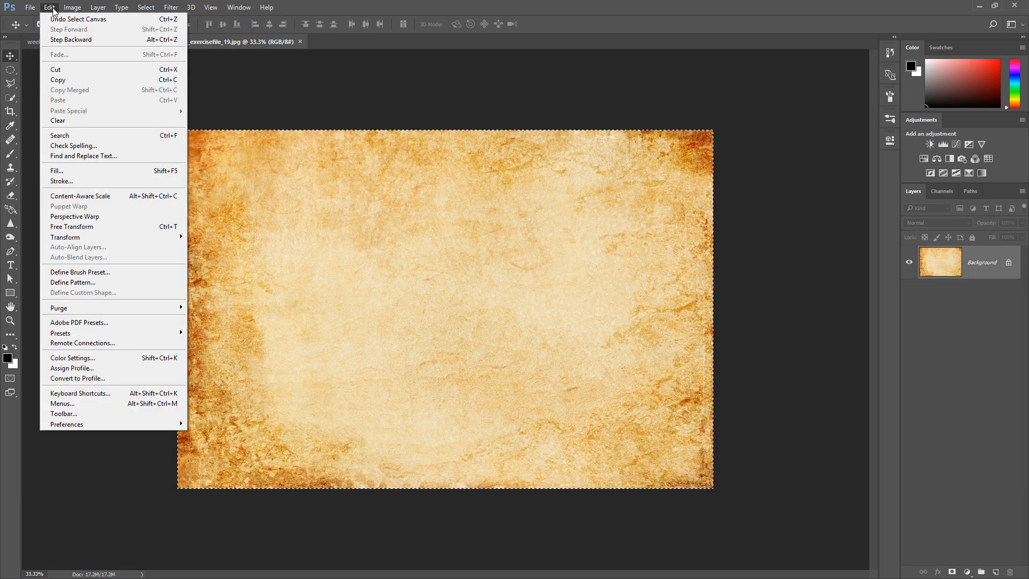
{"action": "left_click", "coordinate": [68, 82]}
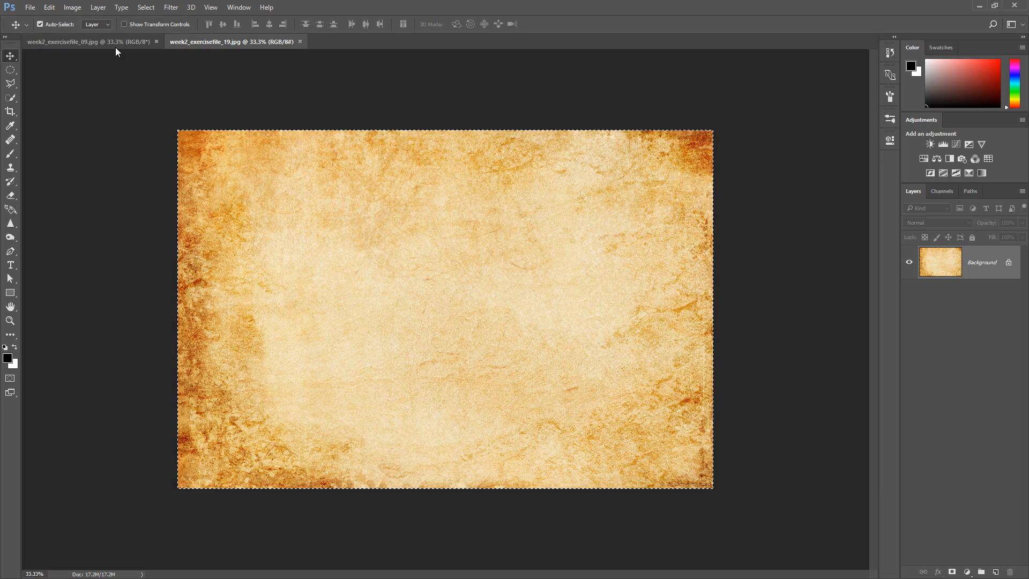
{"action": "left_click", "coordinate": [102, 41]}
{"action": "left_click", "coordinate": [47, 8]}
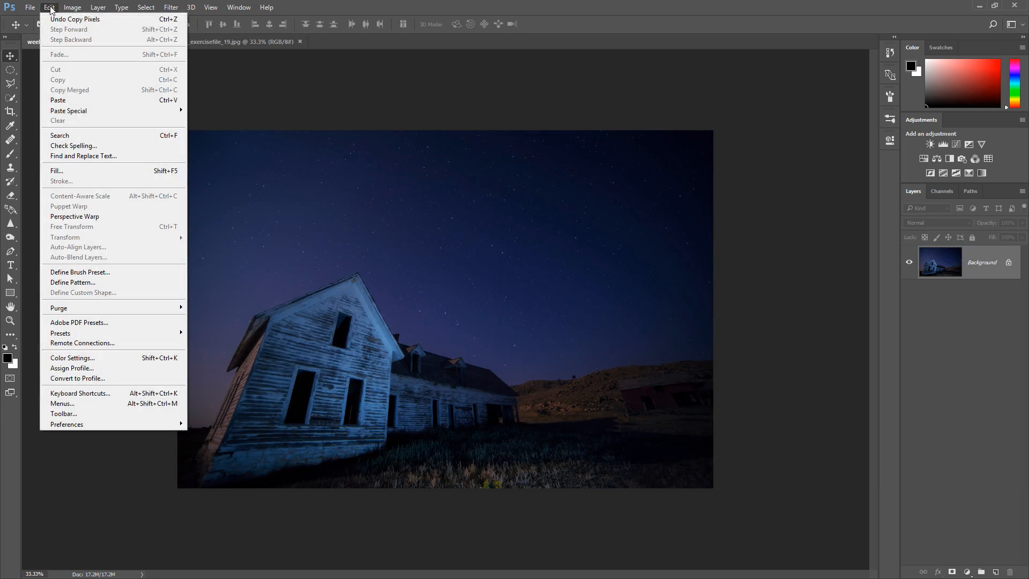
{"action": "left_click", "coordinate": [78, 101]}
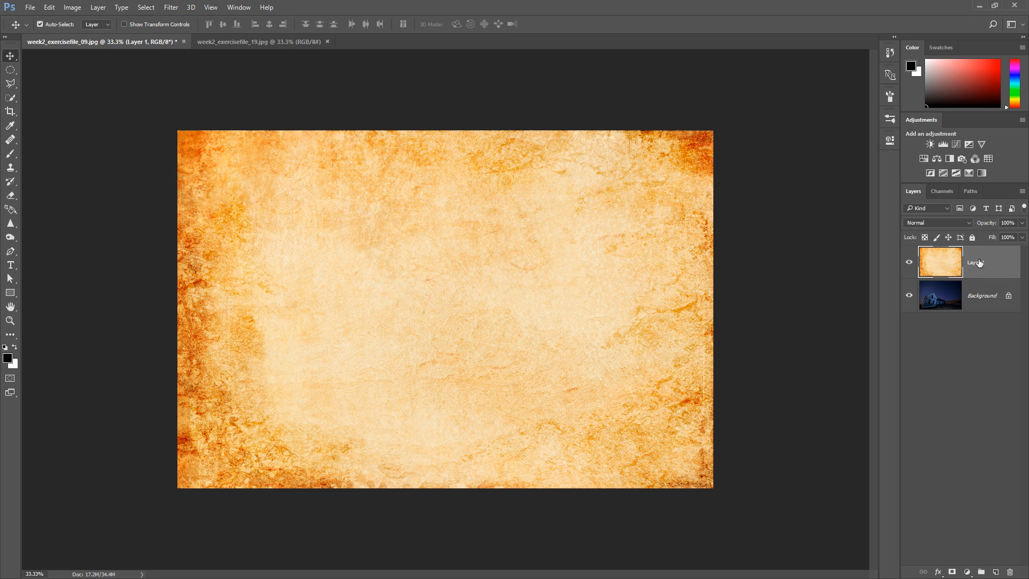
Add a white layer mask to the texture layer and ready the soft 175 px Brush with black as foreground colour
{"action": "left_click", "coordinate": [954, 574]}
{"action": "left_click", "coordinate": [953, 573]}
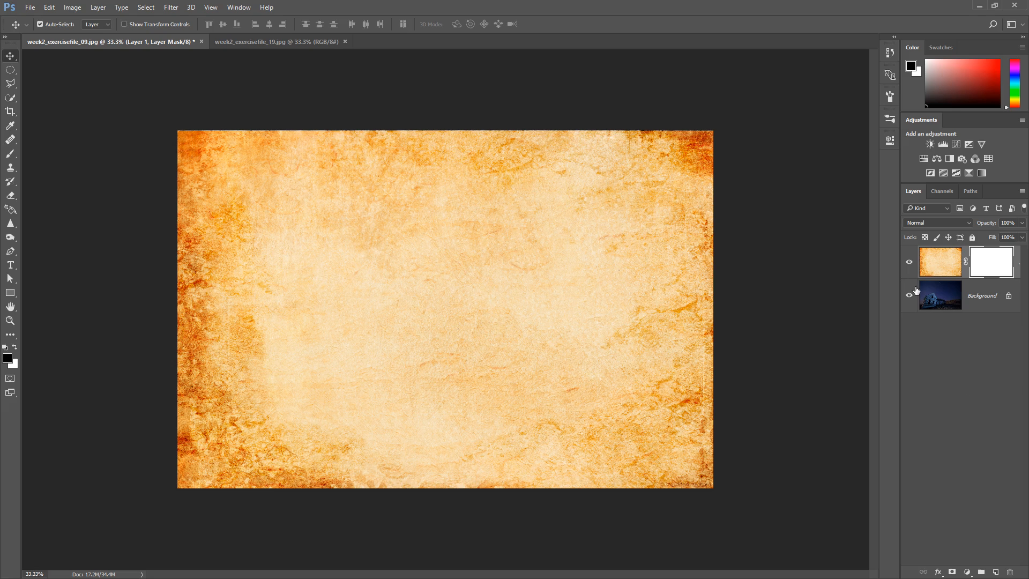
{"action": "left_click", "coordinate": [11, 155]}
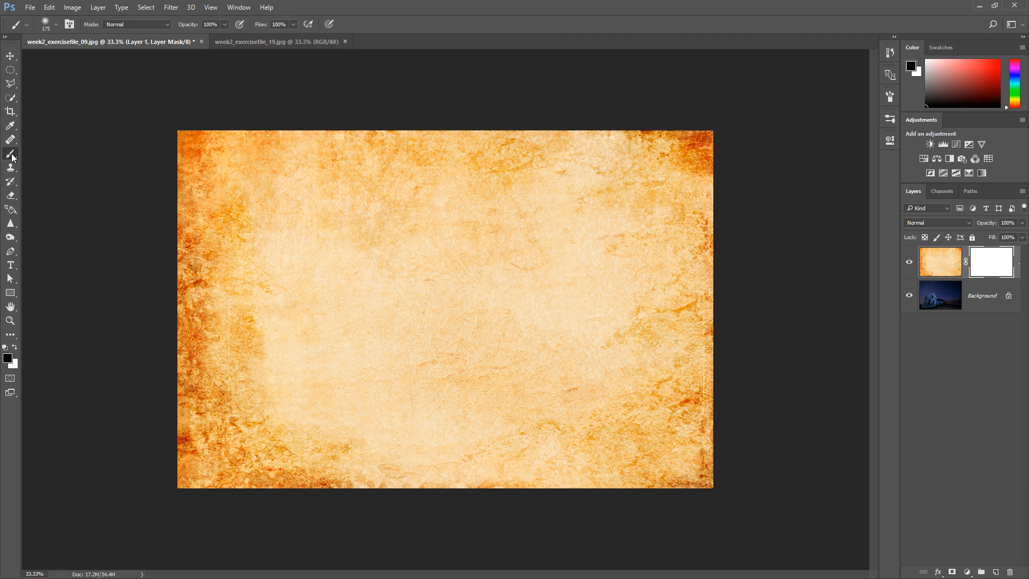
{"action": "left_click", "coordinate": [8, 359]}
{"action": "left_click", "coordinate": [56, 24]}
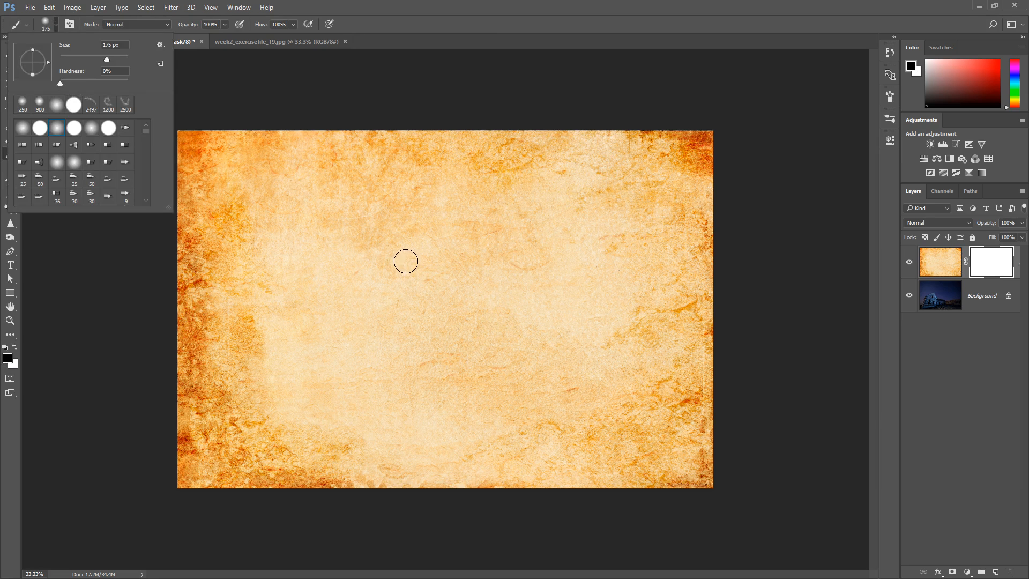
Paint black on the layer mask over the house and the sky above it, and undo the strokes
{"action": "left_click", "coordinate": [423, 204]}
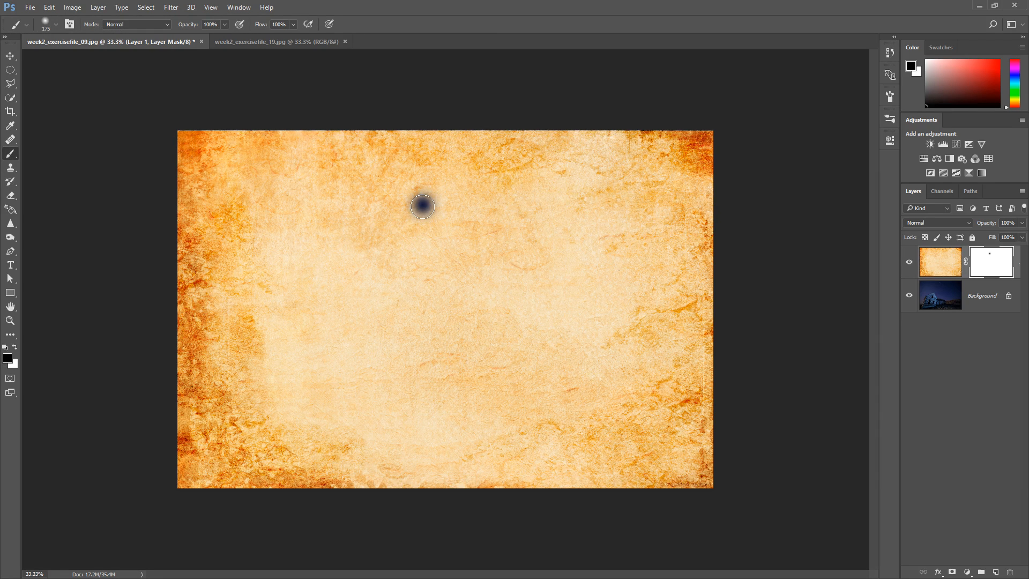
{"action": "mouse_move", "coordinate": [423, 205]}
{"action": "left_mouse_down"}
{"action": "mouse_move", "coordinate": [386, 292]}
{"action": "mouse_move", "coordinate": [420, 172]}
{"action": "mouse_move", "coordinate": [364, 293]}
{"action": "mouse_move", "coordinate": [367, 223]}
{"action": "mouse_move", "coordinate": [391, 174]}
{"action": "mouse_move", "coordinate": [358, 252]}
{"action": "mouse_move", "coordinate": [320, 259]}
{"action": "mouse_move", "coordinate": [328, 232]}
{"action": "mouse_move", "coordinate": [345, 198]}
{"action": "mouse_move", "coordinate": [313, 362]}
{"action": "mouse_move", "coordinate": [351, 392]}
{"action": "mouse_move", "coordinate": [380, 366]}
{"action": "mouse_move", "coordinate": [450, 206]}
{"action": "mouse_move", "coordinate": [442, 244]}
{"action": "mouse_move", "coordinate": [418, 250]}
{"action": "mouse_move", "coordinate": [410, 204]}
{"action": "mouse_move", "coordinate": [327, 256]}
{"action": "mouse_move", "coordinate": [307, 248]}
{"action": "mouse_move", "coordinate": [281, 284]}
{"action": "mouse_move", "coordinate": [288, 362]}
{"action": "mouse_move", "coordinate": [334, 370]}
{"action": "left_mouse_up"}
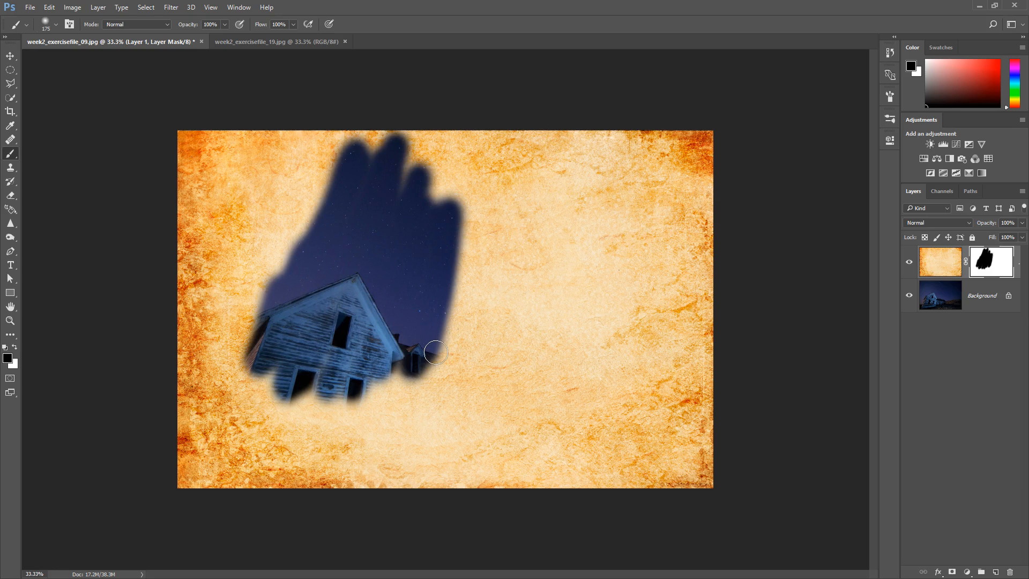
{"action": "key", "text": "ctrl+alt+z"}
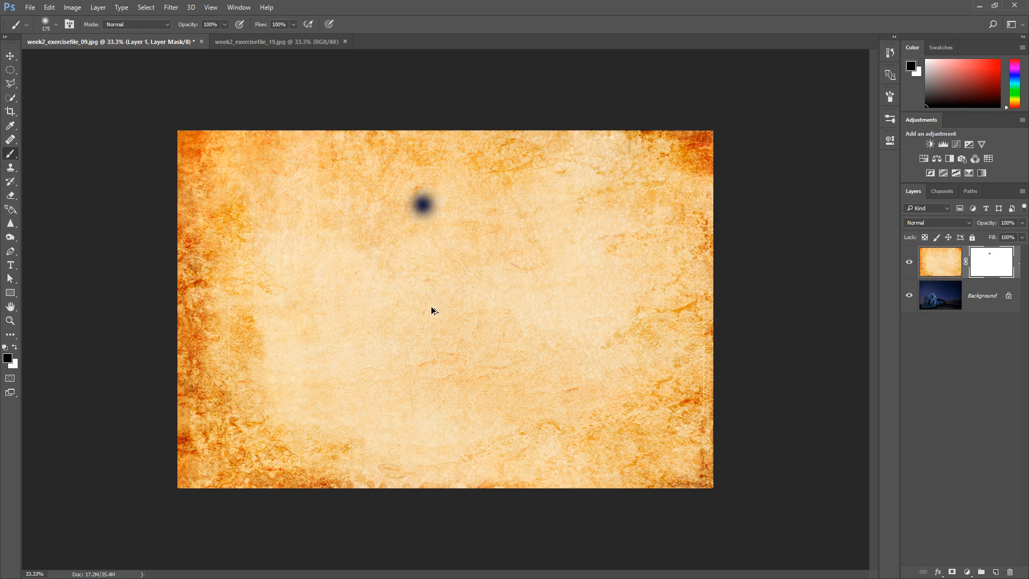
{"action": "key", "text": "ctrl+alt+z"}
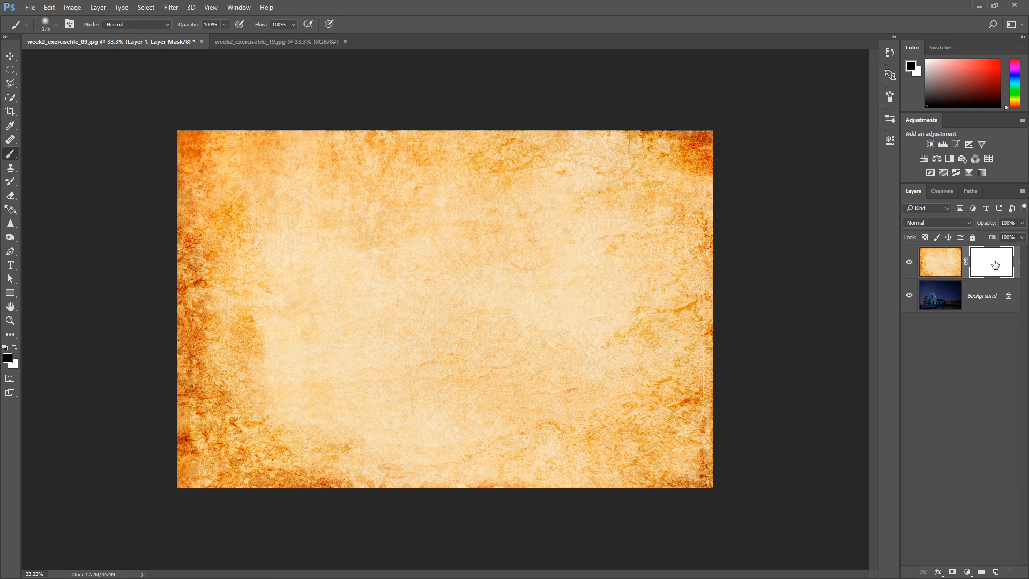
Invert the texture layer's mask to black and paint it white around the image edges to form a textured border
{"action": "left_click", "coordinate": [78, 11]}
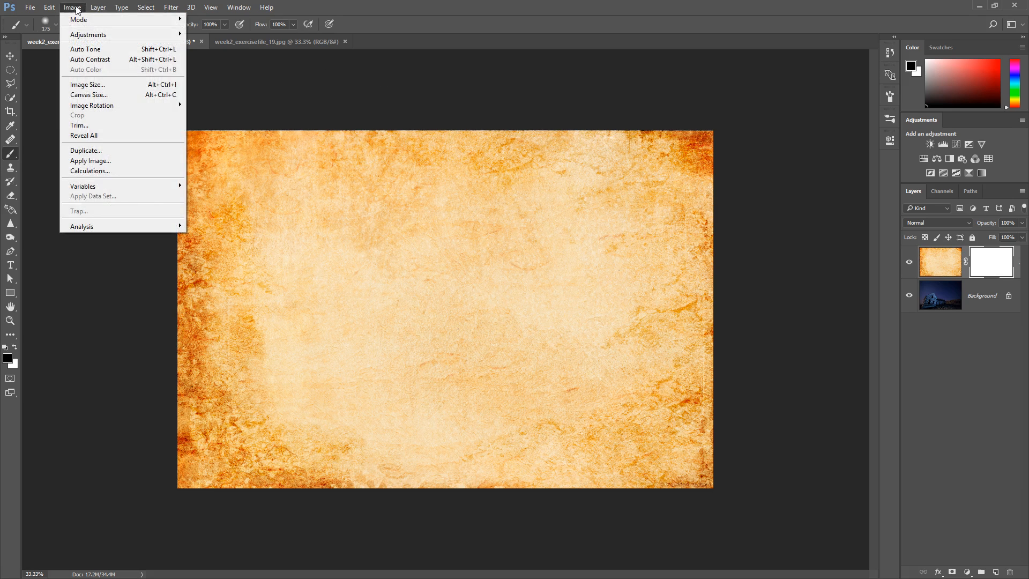
{"action": "mouse_move", "coordinate": [102, 37]}
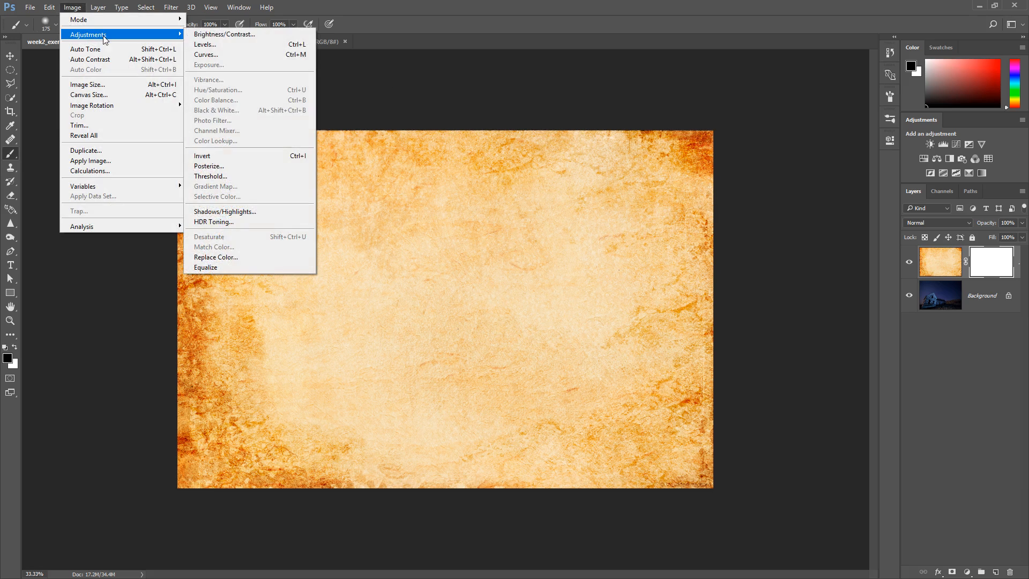
{"action": "left_click", "coordinate": [255, 157]}
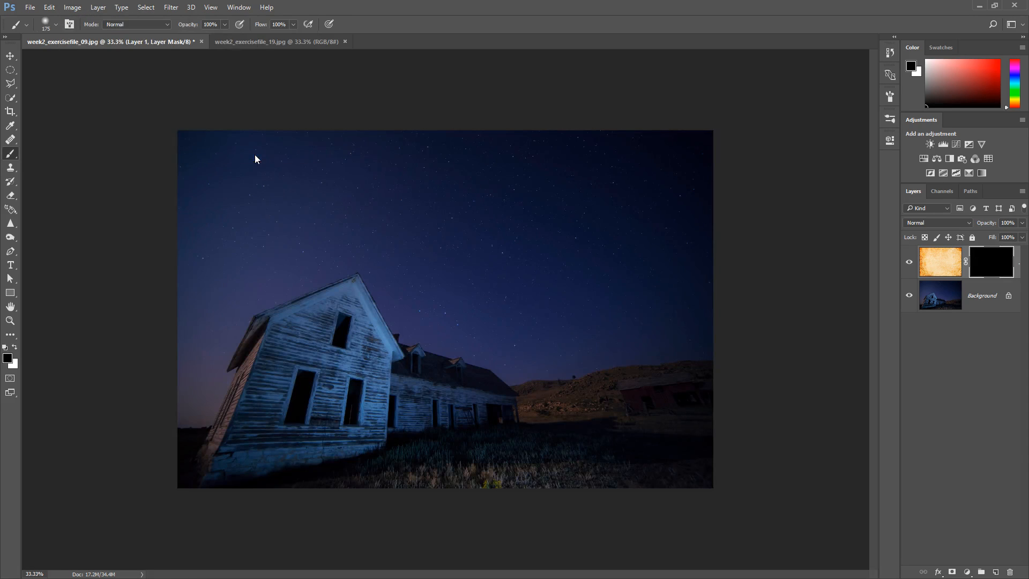
{"action": "left_click", "coordinate": [15, 348]}
{"action": "mouse_move", "coordinate": [174, 137]}
{"action": "left_mouse_down"}
{"action": "mouse_move", "coordinate": [224, 123]}
{"action": "mouse_move", "coordinate": [179, 169]}
{"action": "mouse_move", "coordinate": [177, 185]}
{"action": "mouse_move", "coordinate": [288, 137]}
{"action": "mouse_move", "coordinate": [369, 84]}
{"action": "mouse_move", "coordinate": [197, 172]}
{"action": "mouse_move", "coordinate": [209, 212]}
{"action": "mouse_move", "coordinate": [195, 235]}
{"action": "mouse_move", "coordinate": [236, 202]}
{"action": "mouse_move", "coordinate": [230, 177]}
{"action": "mouse_move", "coordinate": [180, 196]}
{"action": "mouse_move", "coordinate": [232, 197]}
{"action": "mouse_move", "coordinate": [226, 217]}
{"action": "mouse_move", "coordinate": [184, 247]}
{"action": "mouse_move", "coordinate": [361, 117]}
{"action": "mouse_move", "coordinate": [328, 127]}
{"action": "mouse_move", "coordinate": [693, 136]}
{"action": "mouse_move", "coordinate": [750, 173]}
{"action": "mouse_move", "coordinate": [751, 259]}
{"action": "mouse_move", "coordinate": [722, 248]}
{"action": "mouse_move", "coordinate": [714, 220]}
{"action": "mouse_move", "coordinate": [701, 355]}
{"action": "mouse_move", "coordinate": [708, 484]}
{"action": "mouse_move", "coordinate": [696, 496]}
{"action": "mouse_move", "coordinate": [708, 474]}
{"action": "mouse_move", "coordinate": [651, 495]}
{"action": "mouse_move", "coordinate": [564, 496]}
{"action": "mouse_move", "coordinate": [193, 472]}
{"action": "mouse_move", "coordinate": [180, 290]}
{"action": "left_mouse_up"}
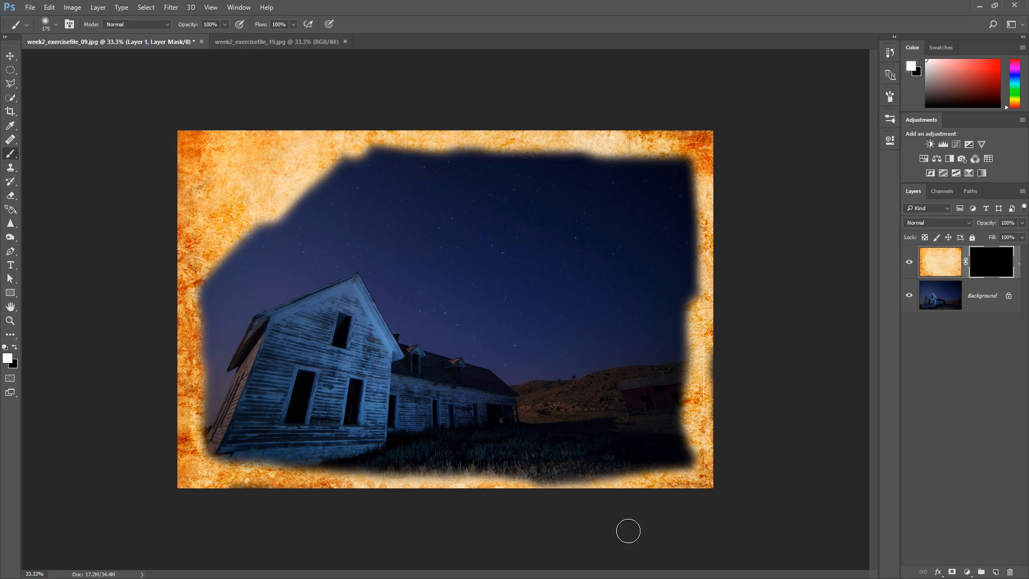
{"action": "mouse_move", "coordinate": [673, 489]}
{"action": "left_mouse_down"}
{"action": "mouse_move", "coordinate": [711, 462]}
{"action": "mouse_move", "coordinate": [700, 432]}
{"action": "mouse_move", "coordinate": [715, 341]}
{"action": "mouse_move", "coordinate": [694, 232]}
{"action": "mouse_move", "coordinate": [706, 206]}
{"action": "mouse_move", "coordinate": [700, 226]}
{"action": "mouse_move", "coordinate": [686, 158]}
{"action": "mouse_move", "coordinate": [703, 75]}
{"action": "left_mouse_up"}
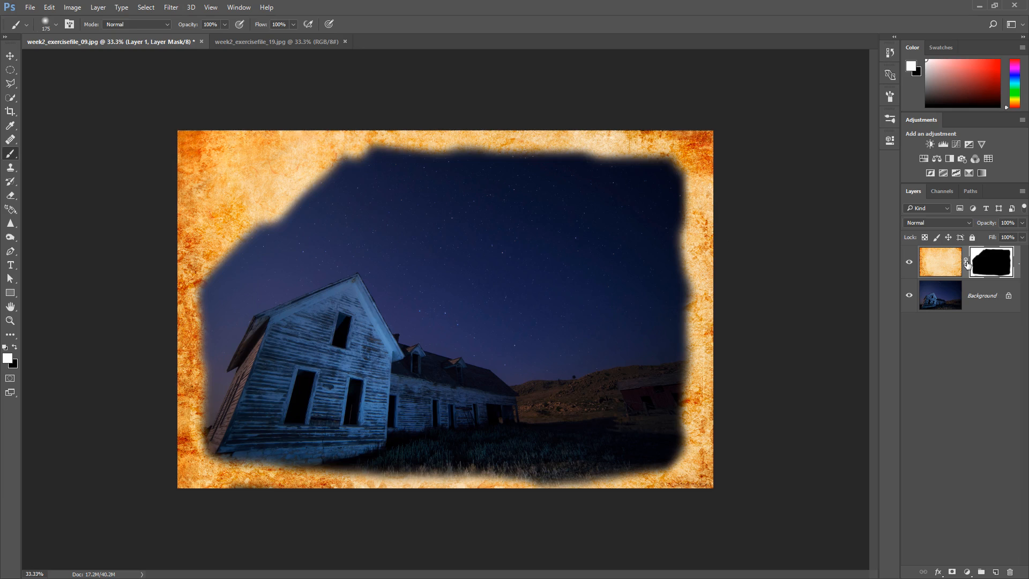
Delete the texture layer's mask without applying it and add a new black layer mask
{"action": "left_click_drag", "start_coordinate": [975, 263], "coordinate": [1011, 572]}
{"action": "left_click", "coordinate": [552, 218]}
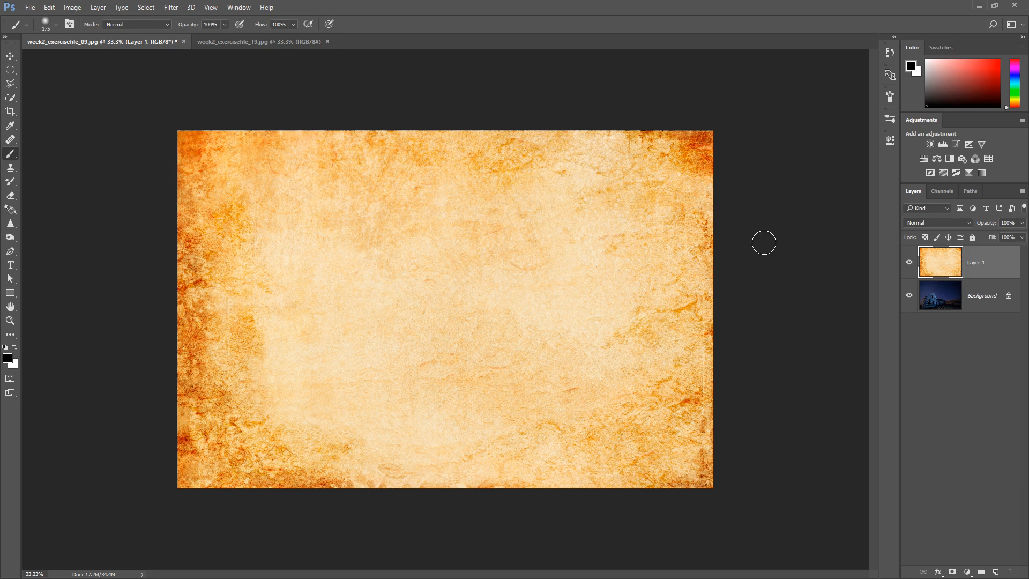
{"action": "left_click", "coordinate": [949, 575], "text": "alt"}
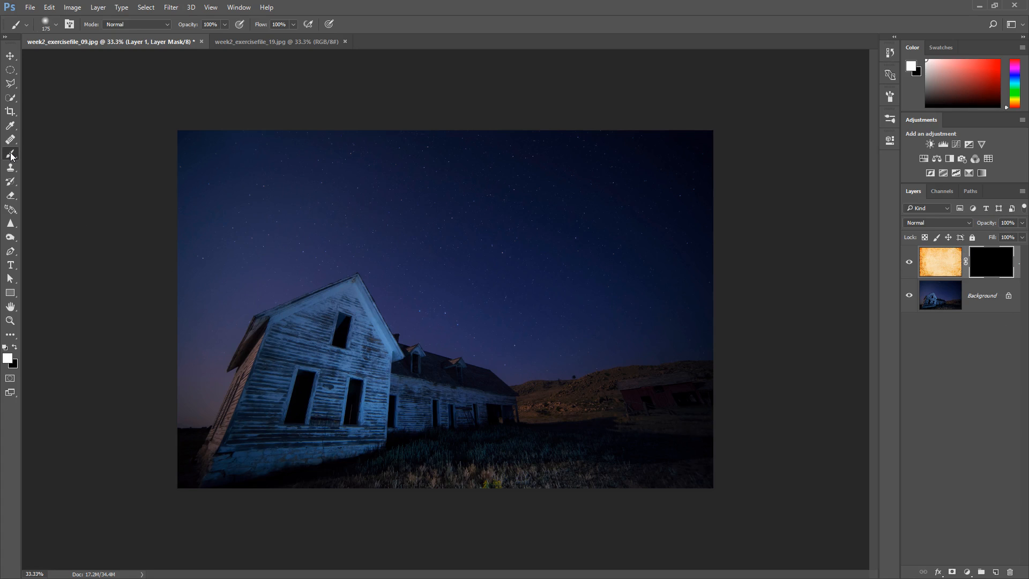
Brush over the house on the mask and fill the mask alternately with the black background and white foreground colours
{"action": "mouse_move", "coordinate": [370, 279]}
{"action": "left_mouse_down"}
{"action": "mouse_move", "coordinate": [263, 325]}
{"action": "mouse_move", "coordinate": [301, 356]}
{"action": "mouse_move", "coordinate": [315, 340]}
{"action": "mouse_move", "coordinate": [346, 335]}
{"action": "mouse_move", "coordinate": [355, 276]}
{"action": "mouse_move", "coordinate": [369, 289]}
{"action": "mouse_move", "coordinate": [363, 335]}
{"action": "mouse_move", "coordinate": [277, 325]}
{"action": "mouse_move", "coordinate": [243, 355]}
{"action": "mouse_move", "coordinate": [306, 343]}
{"action": "mouse_move", "coordinate": [332, 388]}
{"action": "mouse_move", "coordinate": [356, 386]}
{"action": "mouse_move", "coordinate": [364, 363]}
{"action": "mouse_move", "coordinate": [297, 360]}
{"action": "mouse_move", "coordinate": [289, 369]}
{"action": "mouse_move", "coordinate": [388, 381]}
{"action": "left_mouse_up"}
{"action": "key", "text": "ctrl+BackSpace"}
{"action": "key", "text": "alt+BackSpace"}
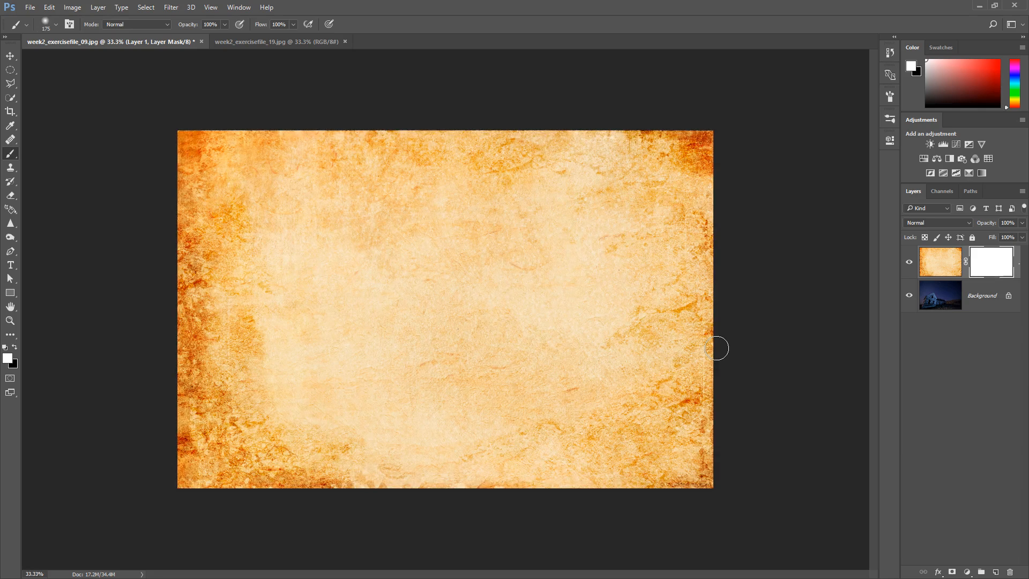
{"action": "key", "text": "ctrl+BackSpace"}
{"action": "key", "text": "alt+BackSpace"}
{"action": "key", "text": "ctrl+BackSpace"}
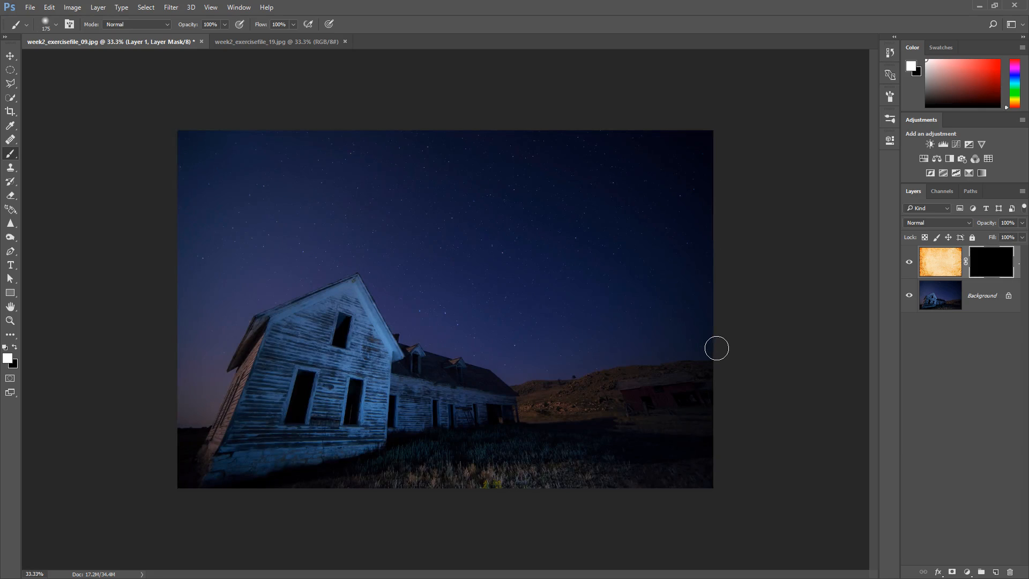
{"action": "key", "text": "alt+BackSpace"}
{"action": "key", "text": "ctrl+BackSpace"}
Swap the foreground and background colours back and forth, ending on white foreground, and fill the texture layer's mask with white
{"action": "key", "text": "x"}
{"action": "key", "text": "x"}
{"action": "key", "text": "x"}
{"action": "key", "text": "x"}
{"action": "key", "text": "x"}
{"action": "key", "text": "x"}
{"action": "key", "text": "x"}
{"action": "key", "text": "x"}
{"action": "key", "text": "alt+BackSpace"}
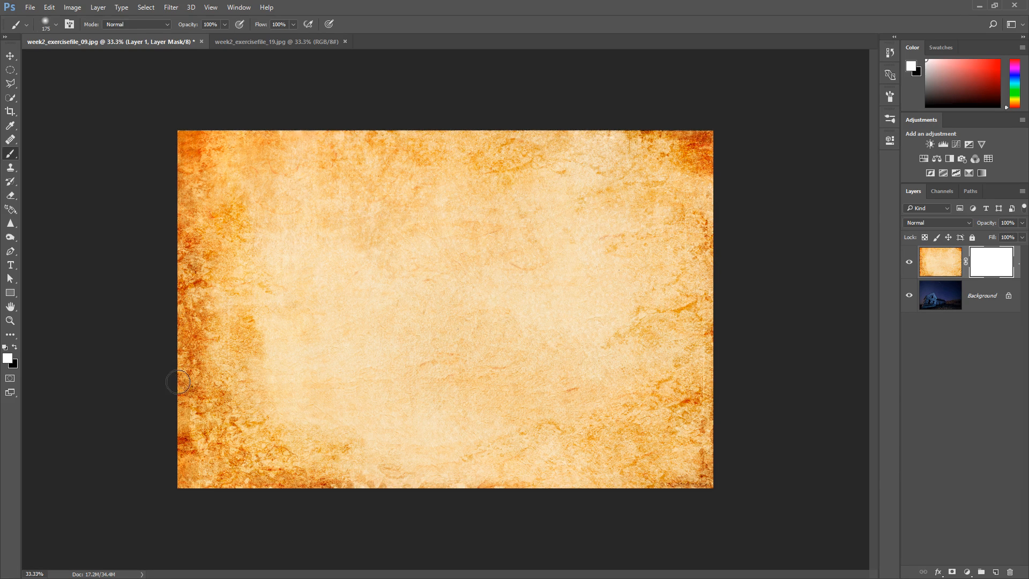
Set the foreground colour to dark grey 434343 and the background colour to light grey
{"action": "left_click", "coordinate": [7, 358]}
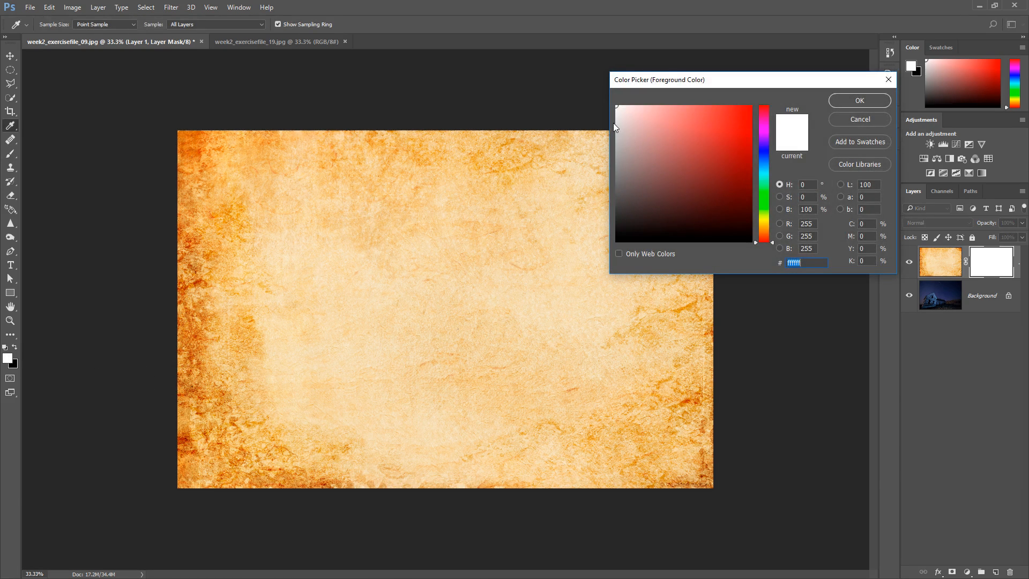
{"action": "left_click", "coordinate": [615, 205]}
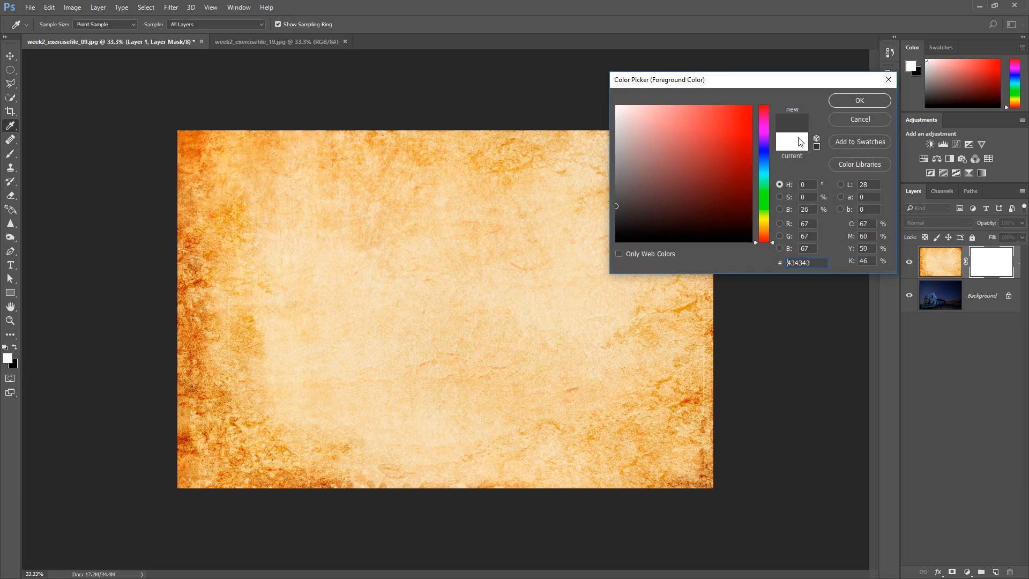
{"action": "left_click", "coordinate": [845, 100]}
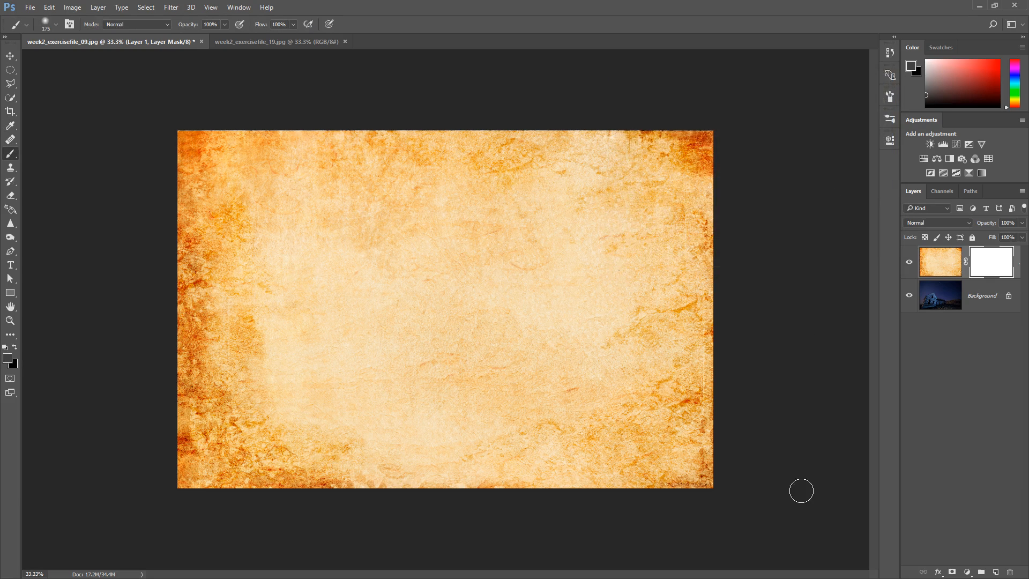
{"action": "left_click", "coordinate": [13, 364]}
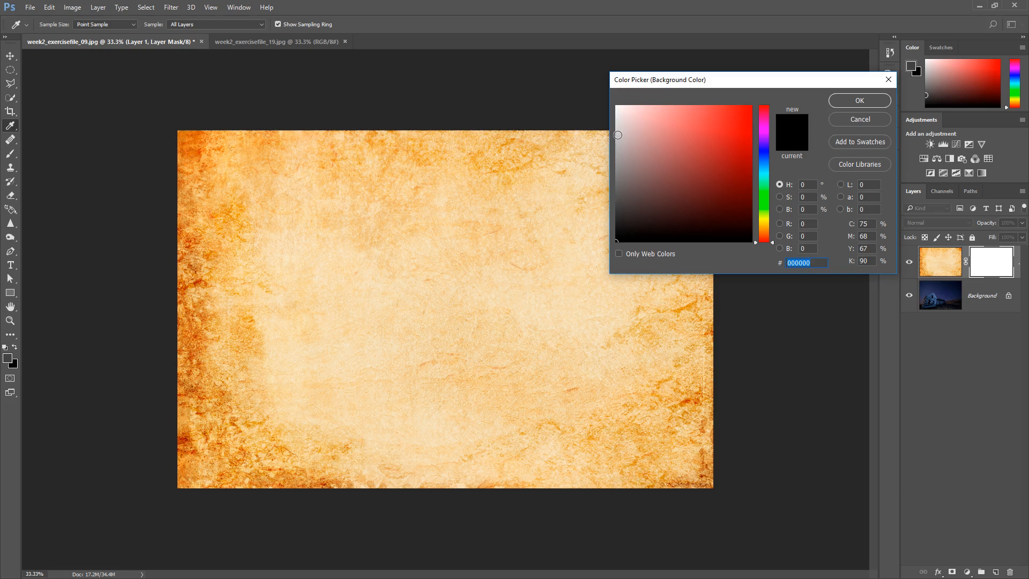
{"action": "left_click", "coordinate": [618, 135]}
{"action": "left_click", "coordinate": [852, 101]}
Paint a large soft dark-grey oval in the middle of the texture layer's mask, enlarging the brush to 800 px
{"action": "key", "text": "b"}
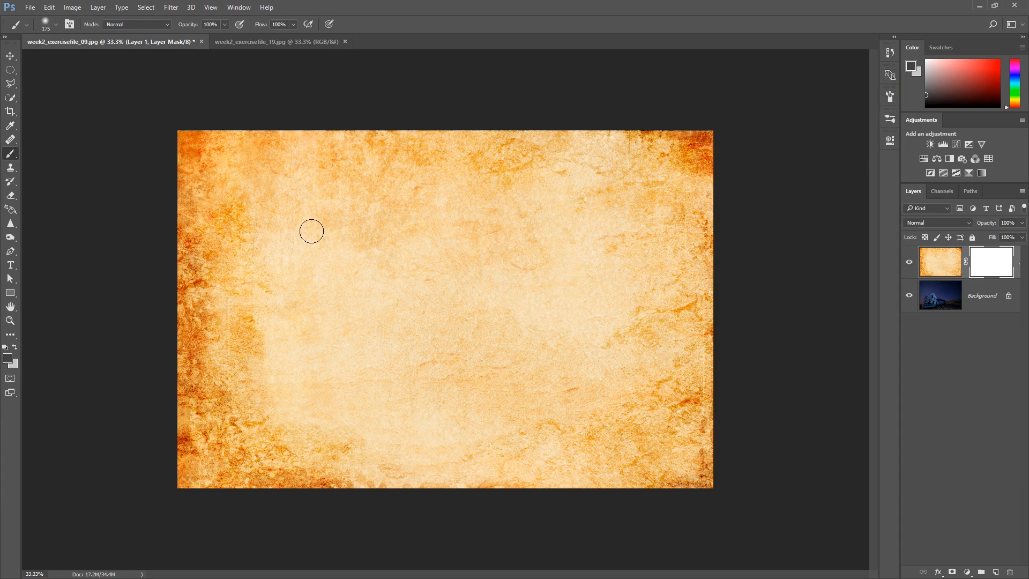
{"action": "mouse_move", "coordinate": [388, 226]}
{"action": "left_mouse_down"}
{"action": "mouse_move", "coordinate": [352, 239]}
{"action": "mouse_move", "coordinate": [377, 235]}
{"action": "mouse_move", "coordinate": [340, 258]}
{"action": "mouse_move", "coordinate": [411, 233]}
{"action": "mouse_move", "coordinate": [375, 277]}
{"action": "mouse_move", "coordinate": [426, 245]}
{"action": "mouse_move", "coordinate": [363, 295]}
{"action": "mouse_move", "coordinate": [346, 254]}
{"action": "mouse_move", "coordinate": [318, 259]}
{"action": "mouse_move", "coordinate": [332, 262]}
{"action": "mouse_move", "coordinate": [348, 315]}
{"action": "mouse_move", "coordinate": [385, 298]}
{"action": "mouse_move", "coordinate": [431, 251]}
{"action": "mouse_move", "coordinate": [472, 342]}
{"action": "mouse_move", "coordinate": [416, 347]}
{"action": "mouse_move", "coordinate": [460, 312]}
{"action": "mouse_move", "coordinate": [504, 236]}
{"action": "mouse_move", "coordinate": [549, 240]}
{"action": "mouse_move", "coordinate": [558, 321]}
{"action": "mouse_move", "coordinate": [476, 351]}
{"action": "mouse_move", "coordinate": [468, 376]}
{"action": "mouse_move", "coordinate": [375, 353]}
{"action": "mouse_move", "coordinate": [357, 275]}
{"action": "mouse_move", "coordinate": [348, 337]}
{"action": "mouse_move", "coordinate": [329, 263]}
{"action": "mouse_move", "coordinate": [494, 221]}
{"action": "mouse_move", "coordinate": [417, 229]}
{"action": "mouse_move", "coordinate": [452, 394]}
{"action": "mouse_move", "coordinate": [559, 281]}
{"action": "mouse_move", "coordinate": [537, 345]}
{"action": "mouse_move", "coordinate": [480, 360]}
{"action": "mouse_move", "coordinate": [478, 436]}
{"action": "left_mouse_up"}
{"action": "key", "text": "bracketright"}
{"action": "key", "text": "bracketright"}
{"action": "key", "text": "bracketright"}
{"action": "key", "text": "bracketright"}
{"action": "key", "text": "bracketright"}
{"action": "key", "text": "bracketright"}
{"action": "key", "text": "bracketright"}
{"action": "key", "text": "bracketright"}
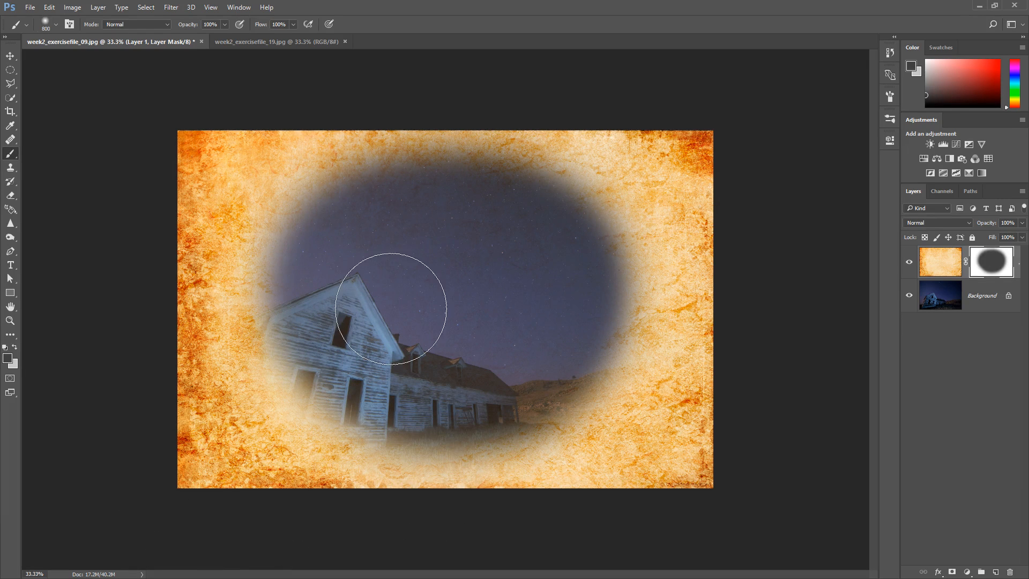
{"action": "key", "text": "ctrl+plus"}
{"action": "key", "text": "ctrl+plus"}
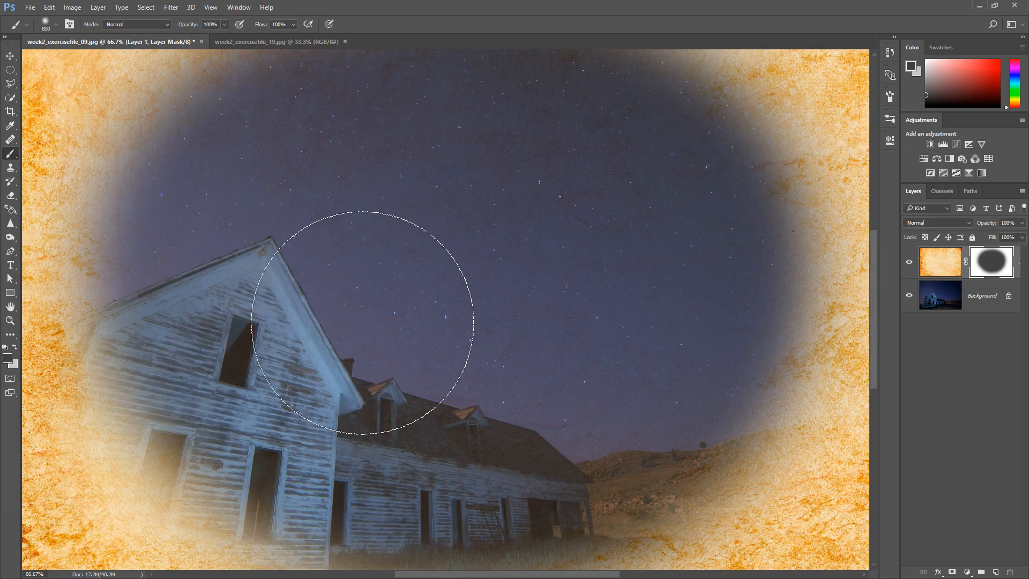
{"action": "key", "text": "ctrl+minus"}
{"action": "key", "text": "ctrl+minus"}
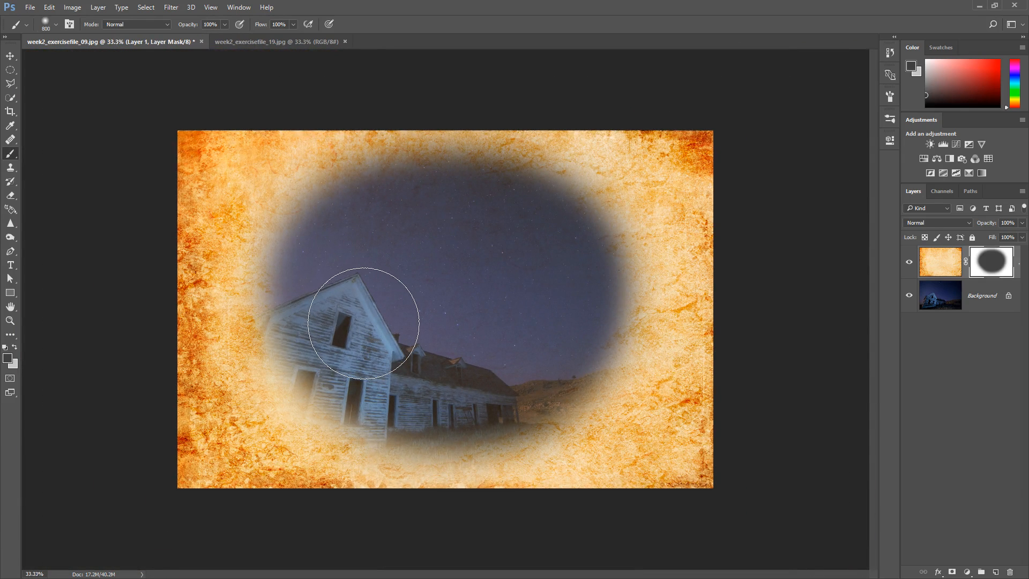
Switch to the light-grey foreground colour and brush over the whole layer mask of the texture layer
{"action": "key", "text": "x"}
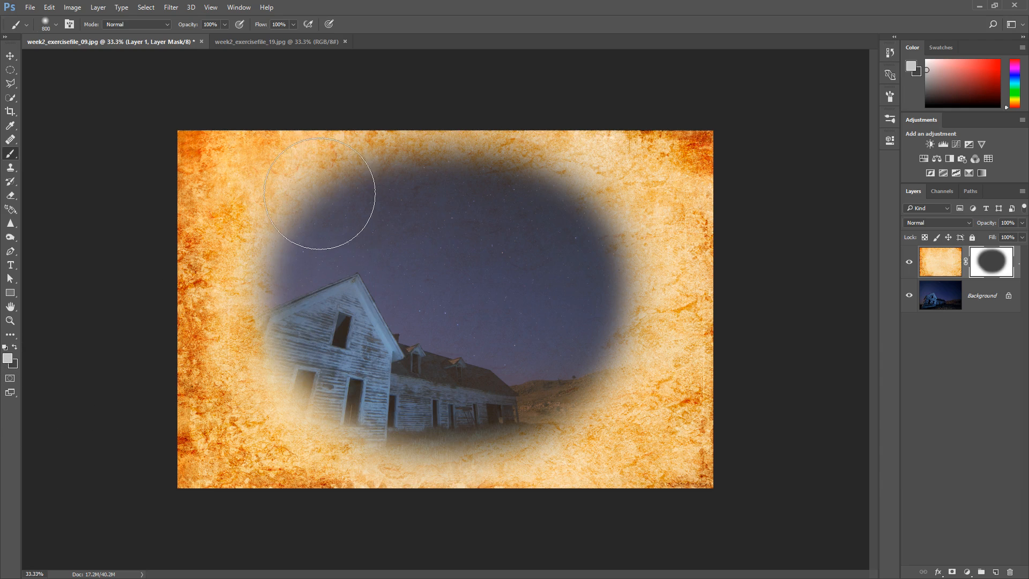
{"action": "mouse_move", "coordinate": [327, 189]}
{"action": "left_mouse_down"}
{"action": "mouse_move", "coordinate": [253, 231]}
{"action": "mouse_move", "coordinate": [292, 186]}
{"action": "mouse_move", "coordinate": [255, 247]}
{"action": "mouse_move", "coordinate": [238, 339]}
{"action": "mouse_move", "coordinate": [261, 406]}
{"action": "mouse_move", "coordinate": [304, 441]}
{"action": "mouse_move", "coordinate": [554, 489]}
{"action": "mouse_move", "coordinate": [766, 451]}
{"action": "mouse_move", "coordinate": [646, 461]}
{"action": "mouse_move", "coordinate": [627, 445]}
{"action": "mouse_move", "coordinate": [680, 288]}
{"action": "mouse_move", "coordinate": [665, 375]}
{"action": "mouse_move", "coordinate": [676, 323]}
{"action": "mouse_move", "coordinate": [653, 183]}
{"action": "mouse_move", "coordinate": [688, 223]}
{"action": "mouse_move", "coordinate": [688, 149]}
{"action": "mouse_move", "coordinate": [682, 197]}
{"action": "mouse_move", "coordinate": [533, 141]}
{"action": "mouse_move", "coordinate": [405, 126]}
{"action": "mouse_move", "coordinate": [235, 156]}
{"action": "mouse_move", "coordinate": [328, 138]}
{"action": "mouse_move", "coordinate": [240, 212]}
{"action": "mouse_move", "coordinate": [392, 152]}
{"action": "mouse_move", "coordinate": [332, 179]}
{"action": "mouse_move", "coordinate": [511, 158]}
{"action": "mouse_move", "coordinate": [353, 219]}
{"action": "mouse_move", "coordinate": [485, 251]}
{"action": "mouse_move", "coordinate": [512, 298]}
{"action": "mouse_move", "coordinate": [368, 293]}
{"action": "mouse_move", "coordinate": [427, 371]}
{"action": "mouse_move", "coordinate": [630, 392]}
{"action": "mouse_move", "coordinate": [555, 321]}
{"action": "mouse_move", "coordinate": [296, 395]}
{"action": "mouse_move", "coordinate": [273, 331]}
{"action": "mouse_move", "coordinate": [630, 437]}
{"action": "mouse_move", "coordinate": [397, 248]}
{"action": "left_mouse_up"}
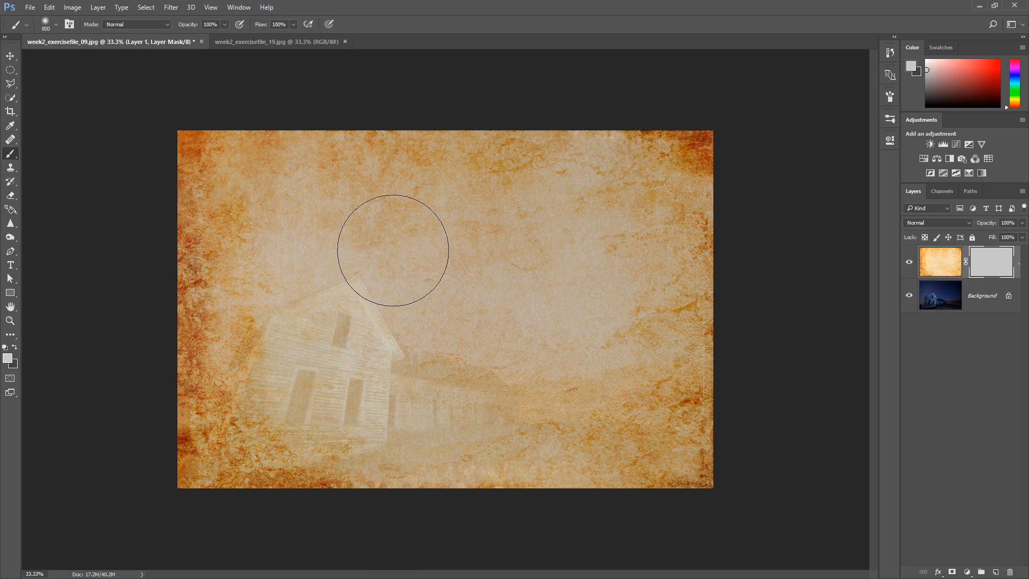
{"action": "left_click", "coordinate": [1022, 223]}
{"action": "left_click", "coordinate": [1022, 223]}
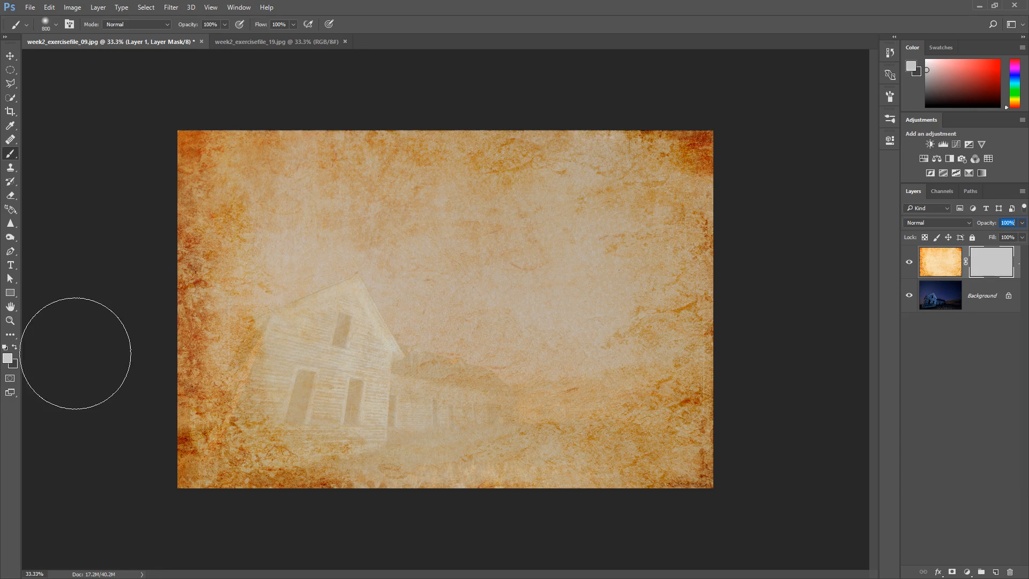
Paint two dark-grey vertical strips down the left side of the image on the mask and undo the second one
{"action": "left_click", "coordinate": [14, 347]}
{"action": "mouse_move", "coordinate": [166, 205]}
{"action": "left_mouse_down"}
{"action": "mouse_move", "coordinate": [221, 136]}
{"action": "mouse_move", "coordinate": [176, 208]}
{"action": "mouse_move", "coordinate": [152, 366]}
{"action": "mouse_move", "coordinate": [214, 510]}
{"action": "left_mouse_up"}
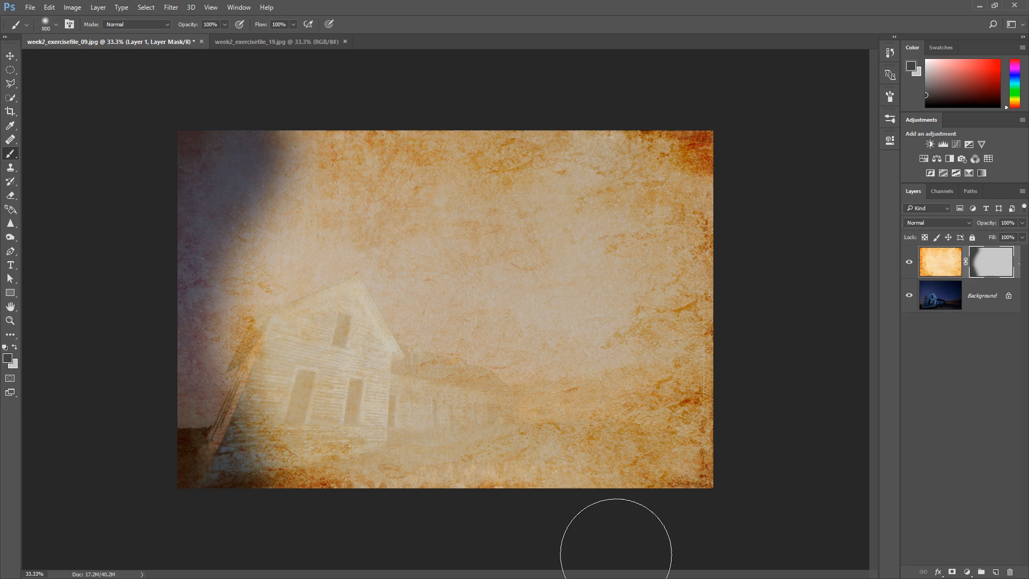
{"action": "mouse_move", "coordinate": [326, 167]}
{"action": "left_mouse_down"}
{"action": "mouse_move", "coordinate": [270, 264]}
{"action": "mouse_move", "coordinate": [245, 217]}
{"action": "mouse_move", "coordinate": [279, 460]}
{"action": "mouse_move", "coordinate": [339, 429]}
{"action": "mouse_move", "coordinate": [325, 425]}
{"action": "mouse_move", "coordinate": [325, 346]}
{"action": "mouse_move", "coordinate": [420, 524]}
{"action": "left_mouse_up"}
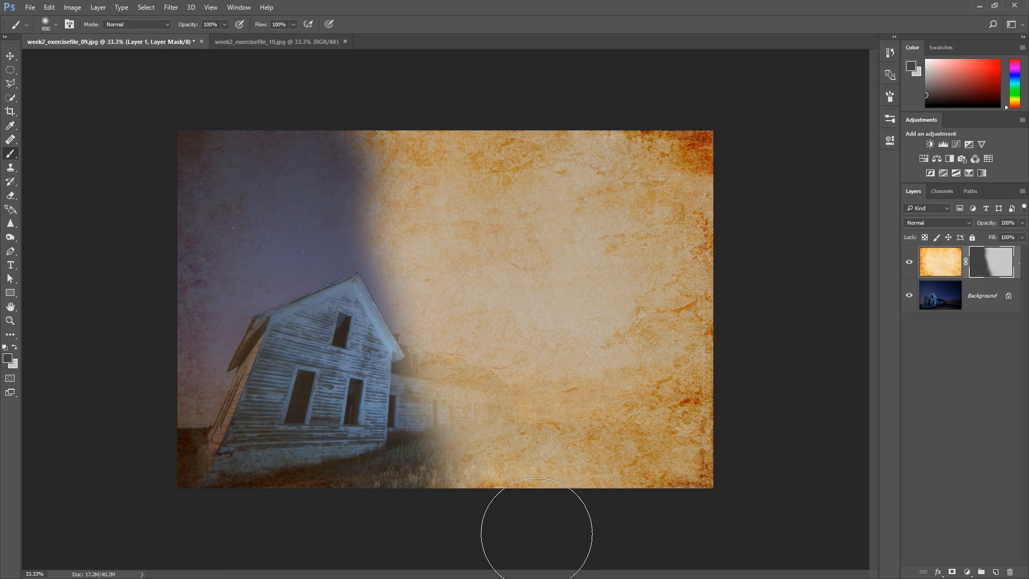
{"action": "key", "text": "ctrl+z"}
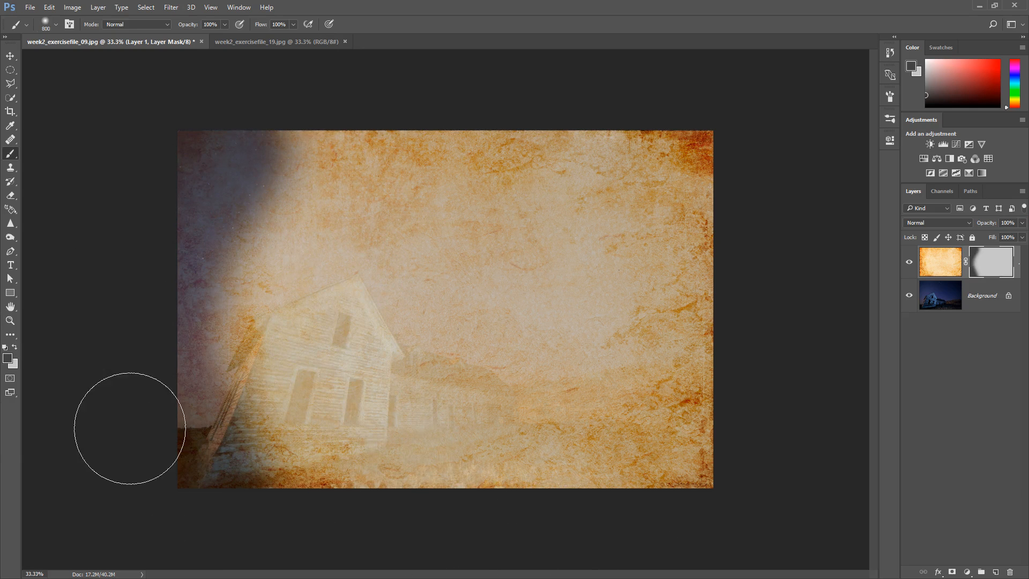
Switch back to light grey and paint over the dark strip along the left edge of the mask
{"action": "left_click", "coordinate": [14, 346]}
{"action": "left_click_drag", "start_coordinate": [236, 220], "coordinate": [242, 142]}
{"action": "mouse_move", "coordinate": [228, 322]}
{"action": "left_mouse_down"}
{"action": "mouse_move", "coordinate": [234, 440]}
{"action": "mouse_move", "coordinate": [298, 512]}
{"action": "left_mouse_up"}
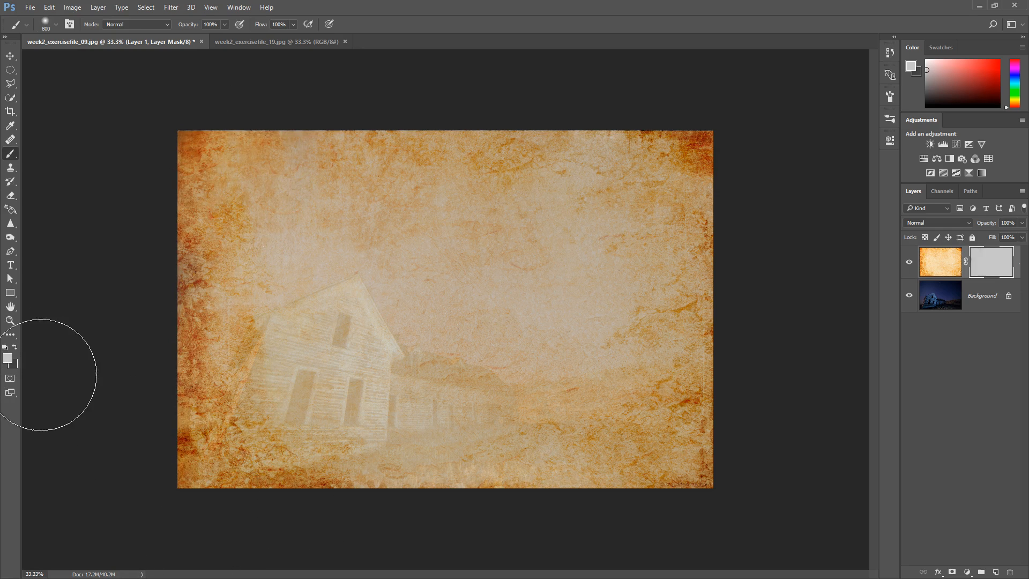
Set the foreground colour to very light grey dedddd and brush it over the house and the middle of the mask
{"action": "left_click", "coordinate": [9, 358]}
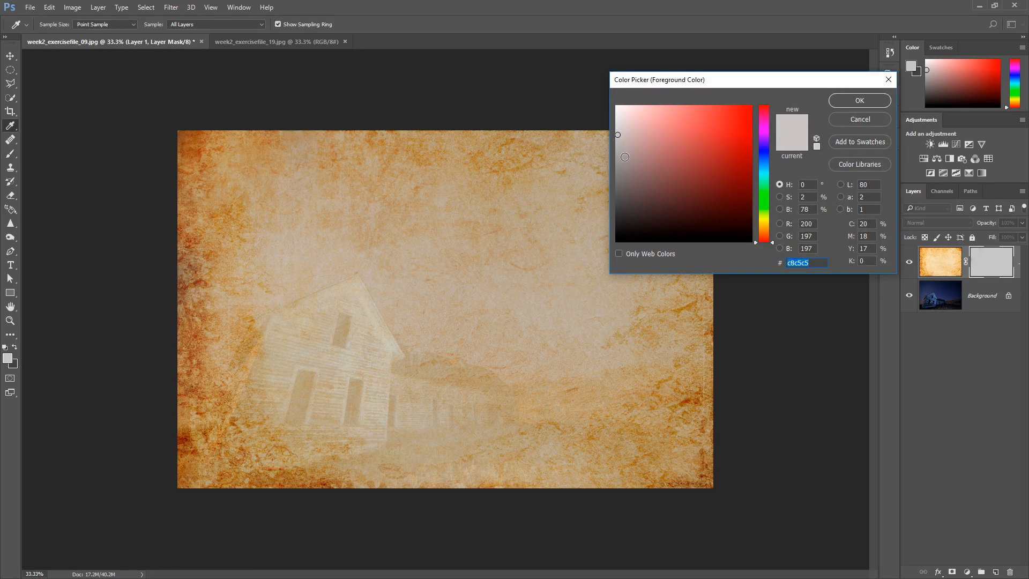
{"action": "left_click", "coordinate": [616, 123]}
{"action": "left_click", "coordinate": [843, 102]}
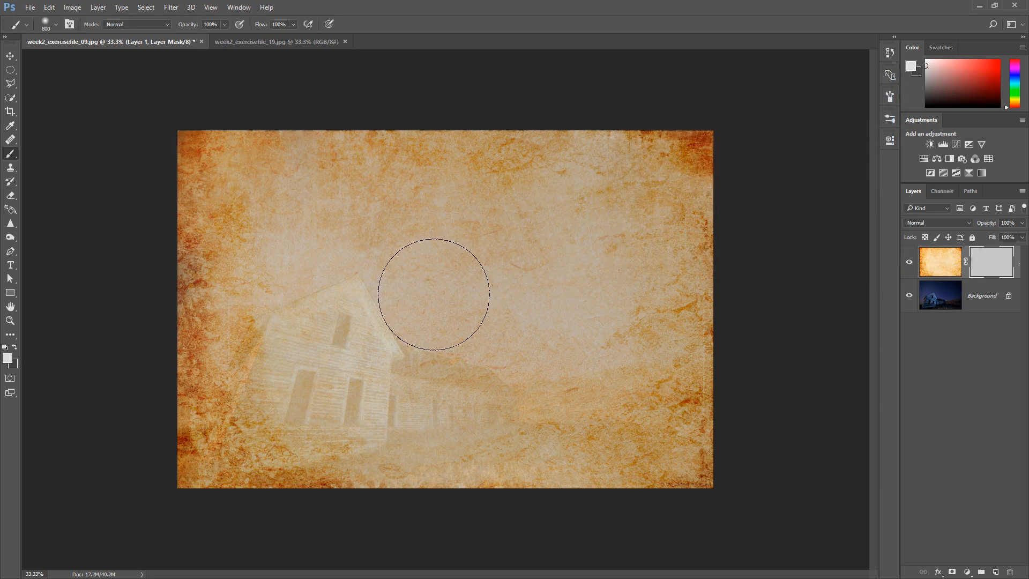
{"action": "mouse_move", "coordinate": [387, 254]}
{"action": "left_mouse_down"}
{"action": "mouse_move", "coordinate": [368, 248]}
{"action": "mouse_move", "coordinate": [353, 290]}
{"action": "left_mouse_up"}
{"action": "left_click_drag", "start_coordinate": [432, 250], "coordinate": [472, 396]}
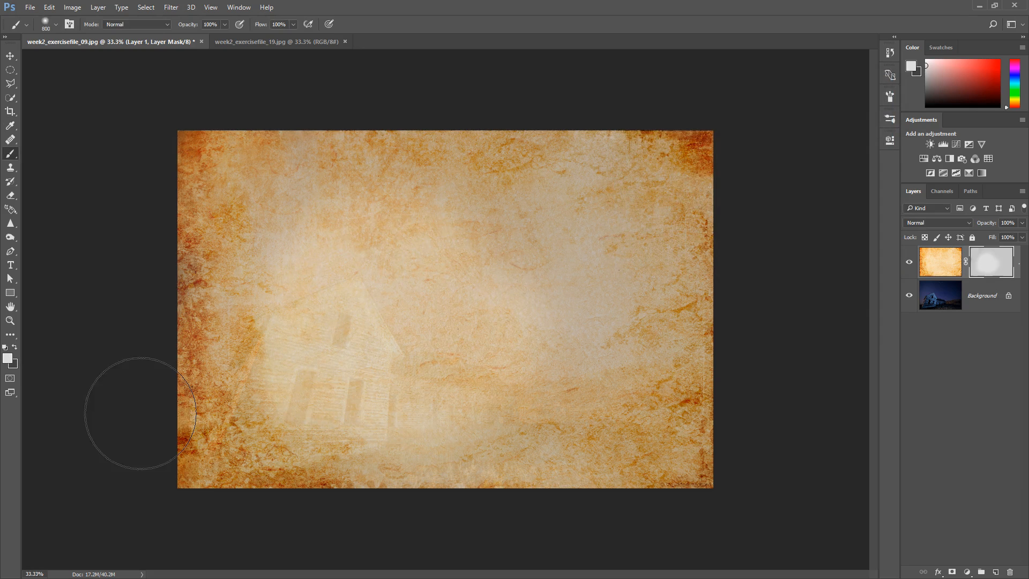
Set the foreground colour to white and paint a vertical strip over the front of the house on the mask
{"action": "left_click", "coordinate": [8, 359]}
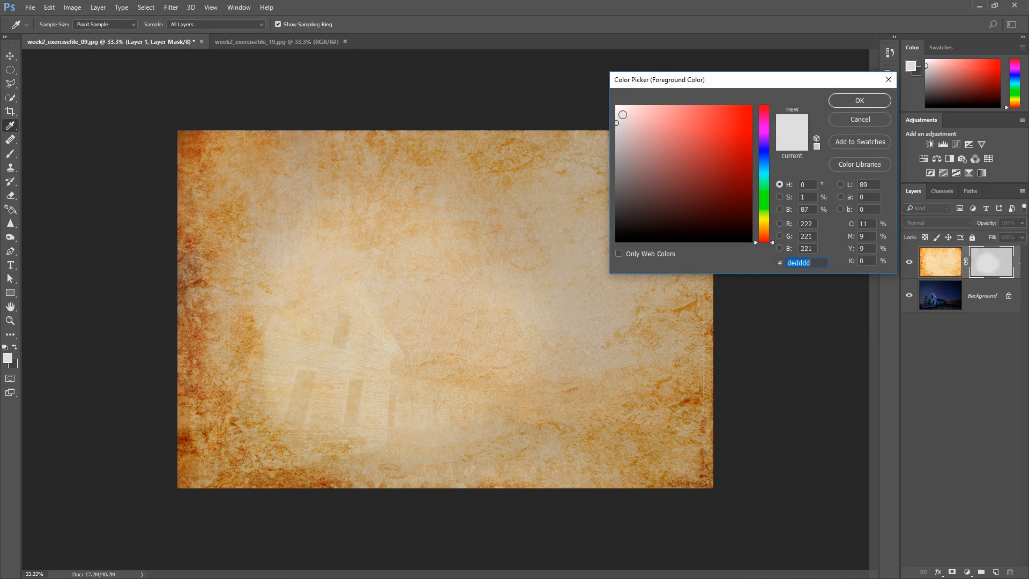
{"action": "left_click", "coordinate": [614, 101]}
{"action": "left_click", "coordinate": [859, 101]}
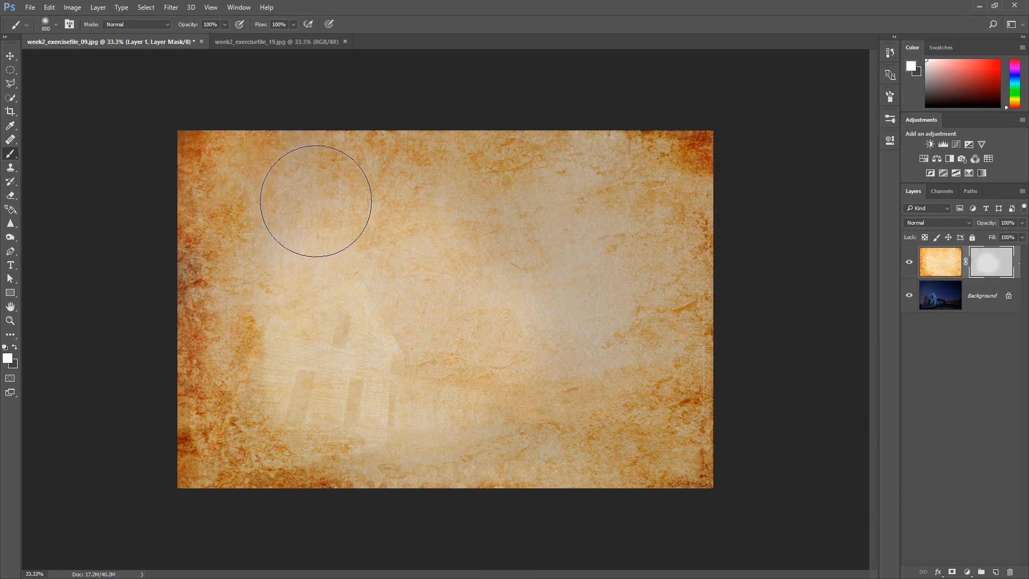
{"action": "mouse_move", "coordinate": [314, 202]}
{"action": "left_mouse_down"}
{"action": "mouse_move", "coordinate": [310, 419]}
{"action": "mouse_move", "coordinate": [310, 348]}
{"action": "mouse_move", "coordinate": [323, 448]}
{"action": "left_mouse_up"}
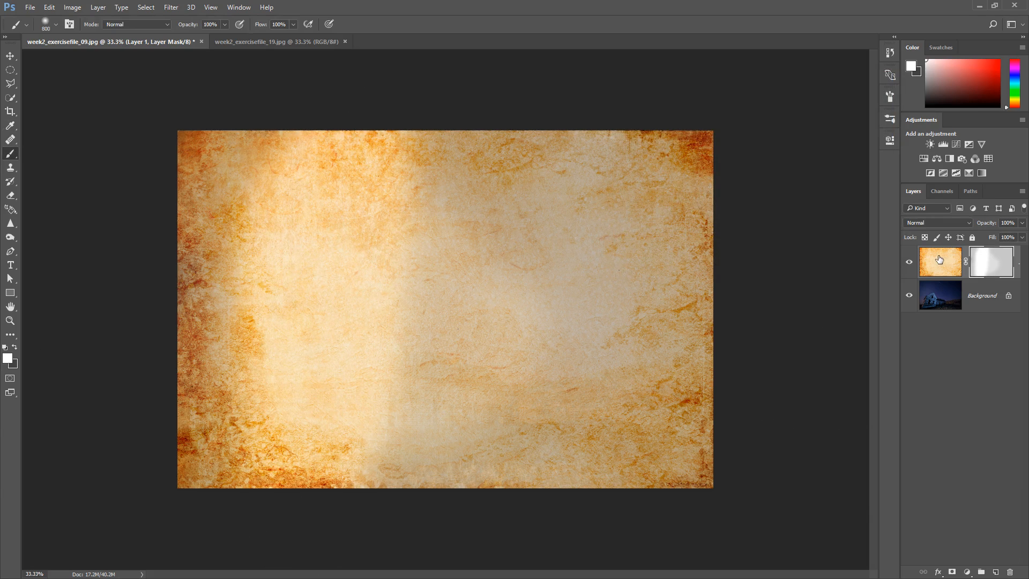
Reset the colours to their defaults with black in the foreground and paint a vertical strip down the middle of the mask
{"action": "left_click", "coordinate": [7, 347]}
{"action": "left_click", "coordinate": [14, 347]}
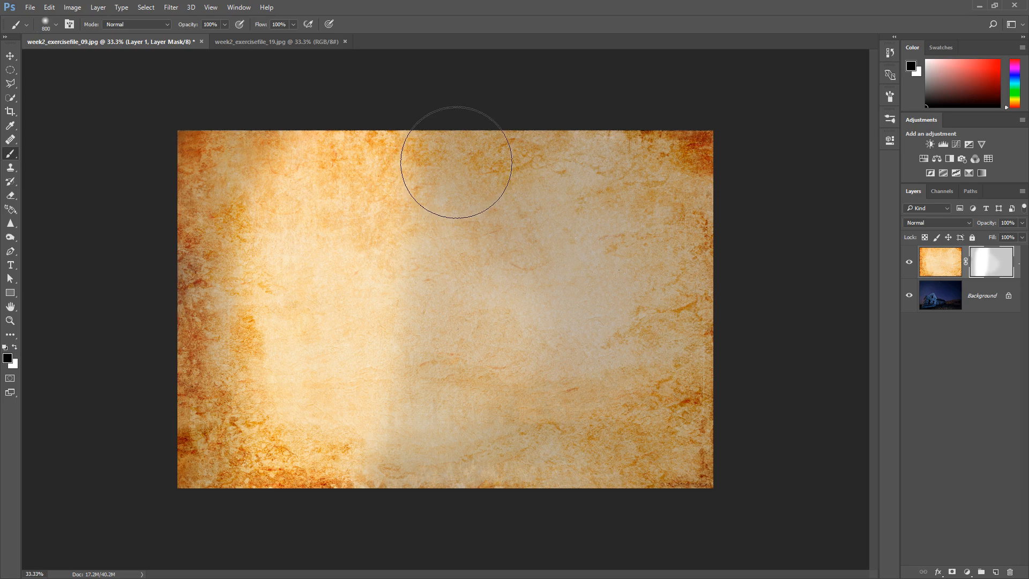
{"action": "mouse_move", "coordinate": [452, 165]}
{"action": "left_mouse_down"}
{"action": "mouse_move", "coordinate": [421, 471]}
{"action": "mouse_move", "coordinate": [457, 142]}
{"action": "mouse_move", "coordinate": [436, 529]}
{"action": "left_mouse_up"}
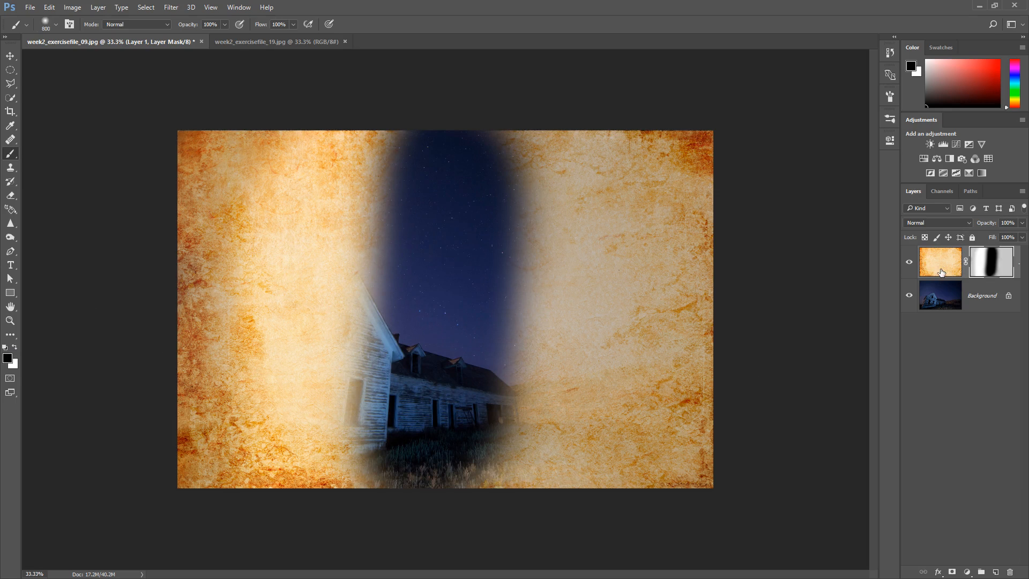
Set the foreground colour to medium grey and paint a vertical strip on the mask to the right of the black one
{"action": "left_click", "coordinate": [8, 357]}
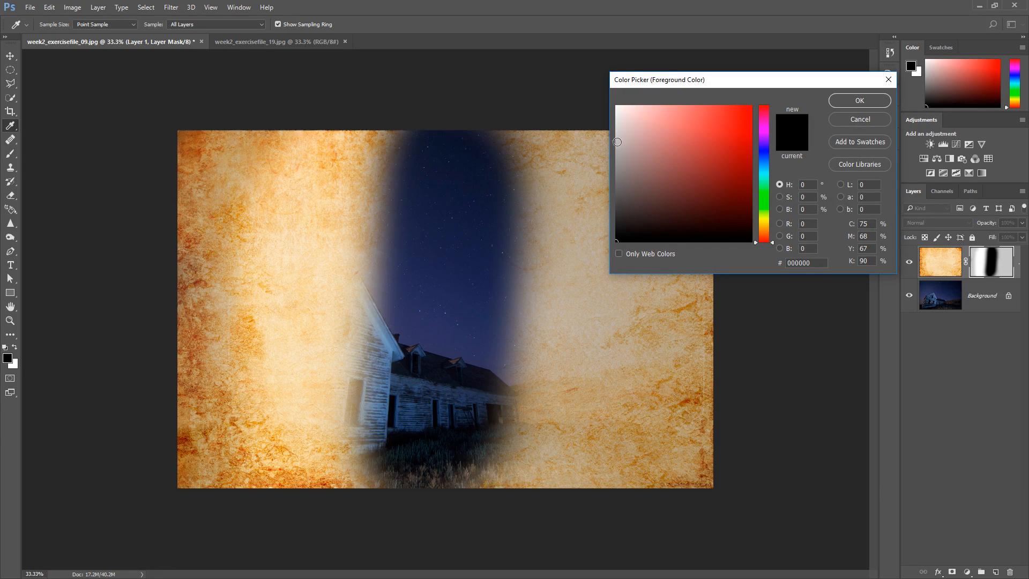
{"action": "left_click", "coordinate": [617, 153]}
{"action": "left_click", "coordinate": [857, 101]}
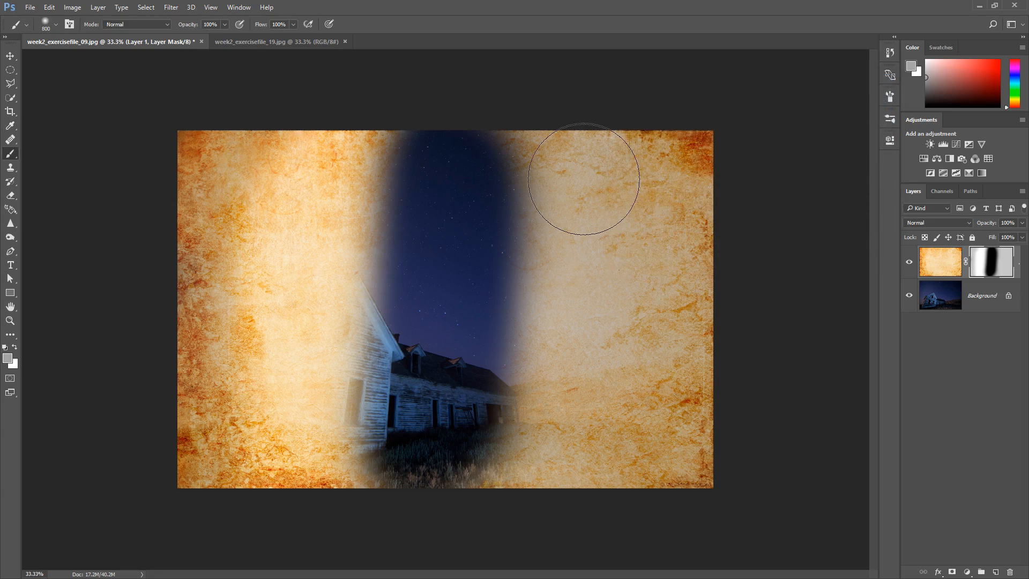
{"action": "mouse_move", "coordinate": [584, 179]}
{"action": "left_mouse_down"}
{"action": "mouse_move", "coordinate": [590, 432]}
{"action": "mouse_move", "coordinate": [621, 509]}
{"action": "left_mouse_up"}
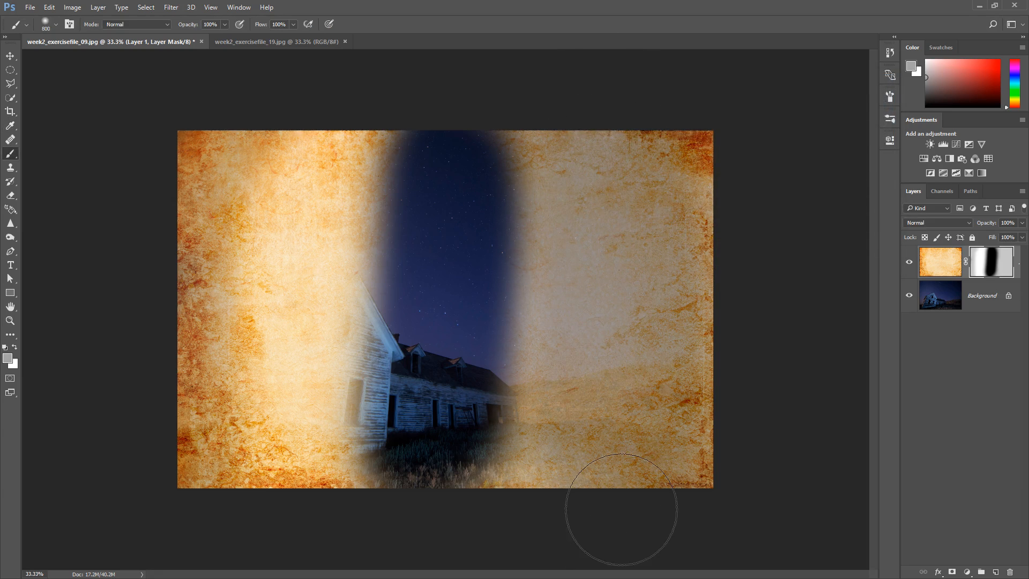